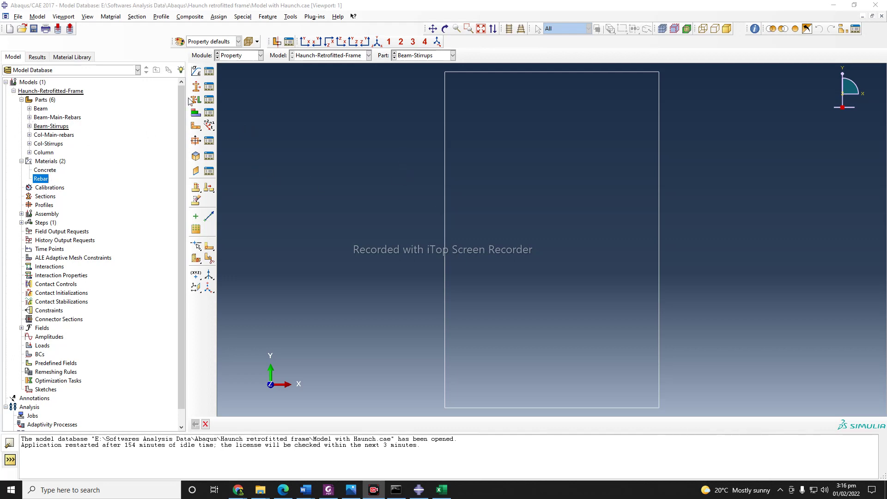
- Start a section assignment on the Beam part, picking the whole solid as the region with a set named Beam
click(21, 161)
click(22, 161)
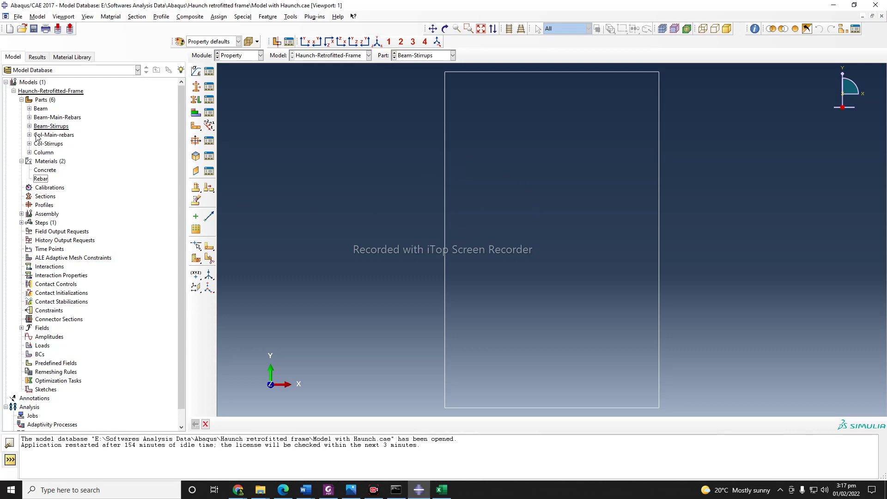
click(29, 109)
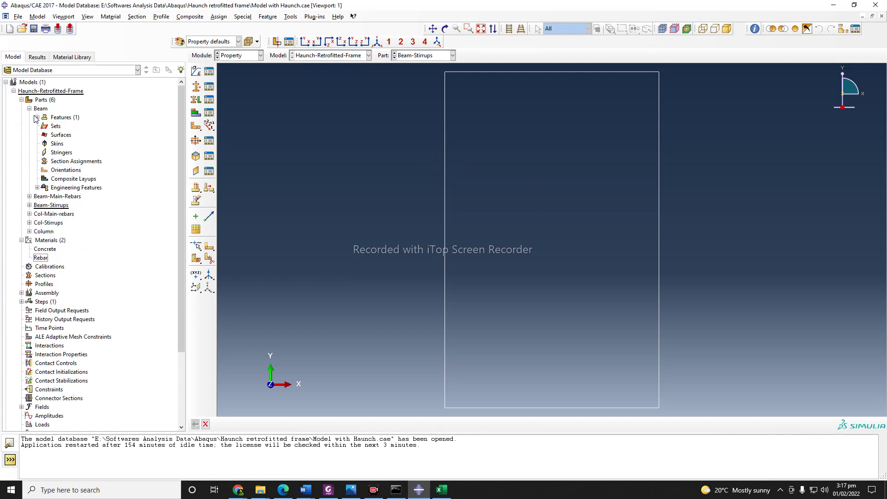
double_click(83, 161)
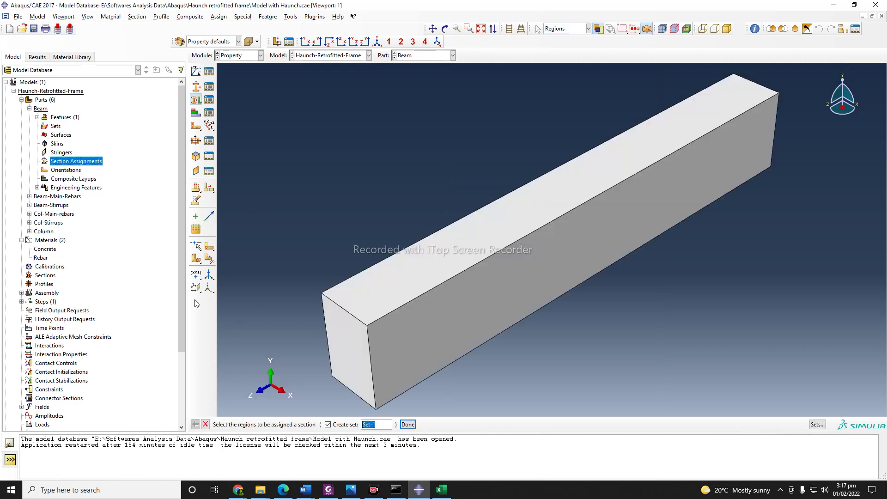
scroll(268, 293, up, 1)
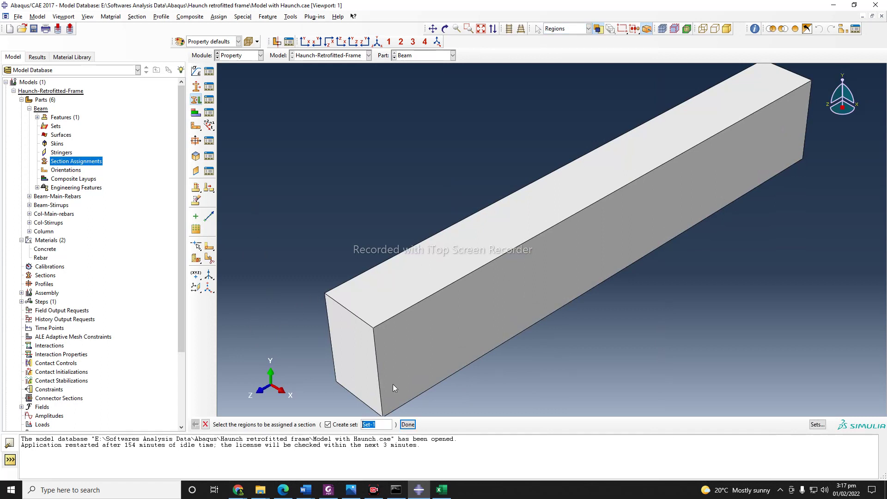
click(430, 319)
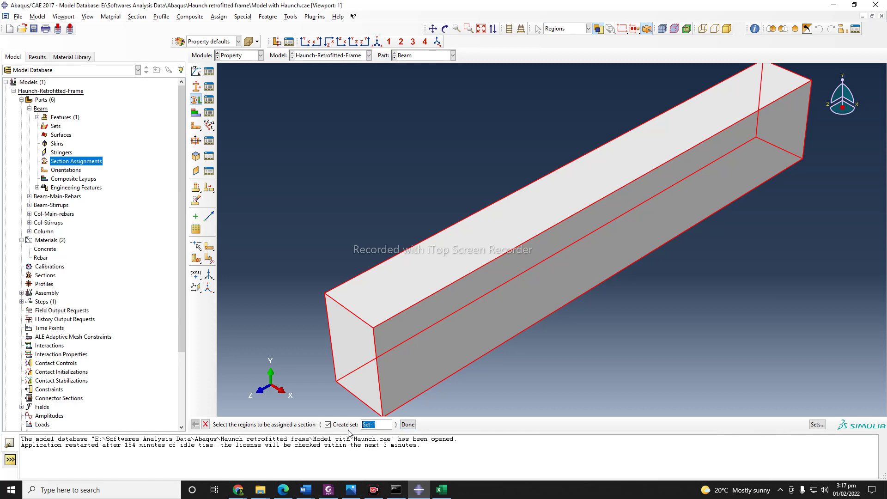
text(Beam)
click(408, 424)
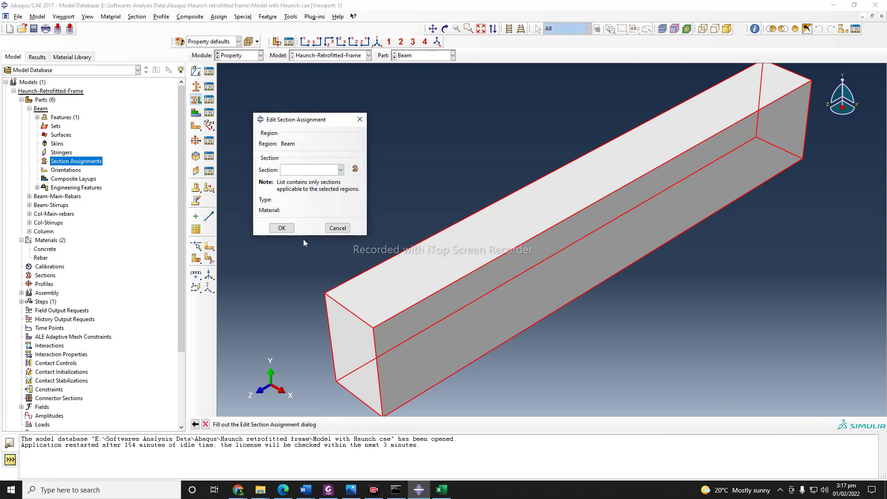
- Create a solid homogeneous section named Beam-sec with the Concrete material and assign it to the Beam region
click(341, 170)
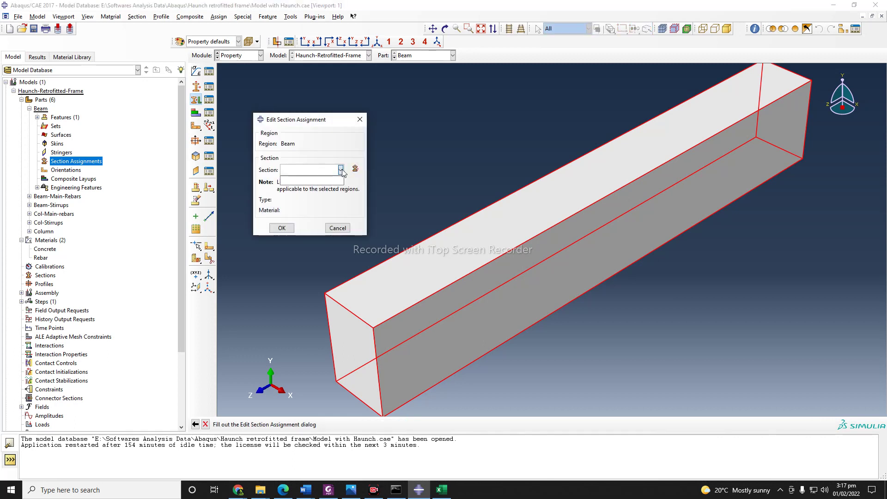
click(340, 168)
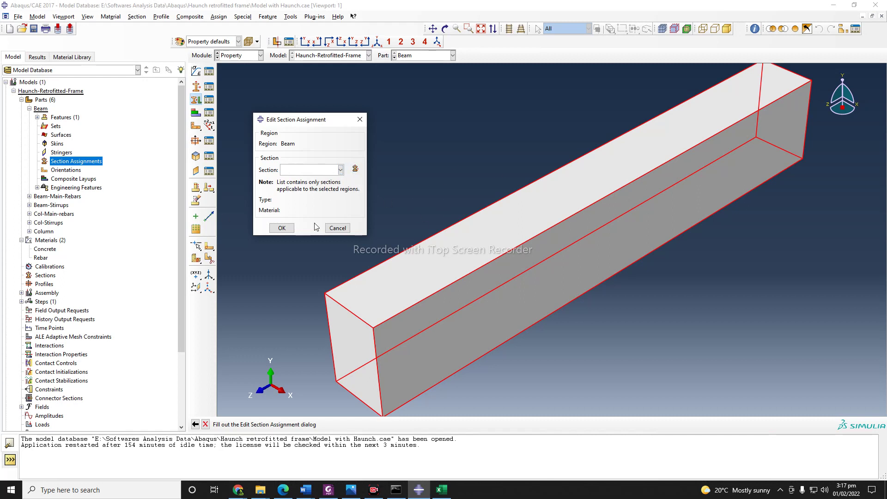
click(355, 169)
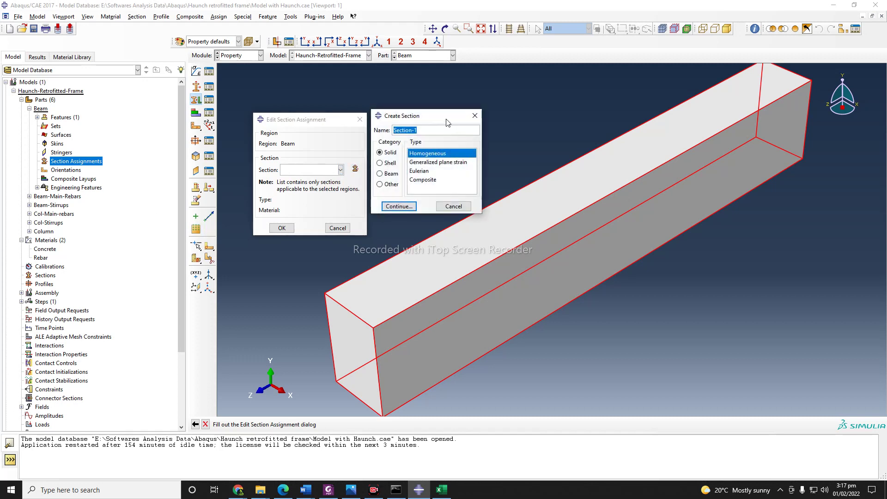
text(Beam-sec)
click(397, 206)
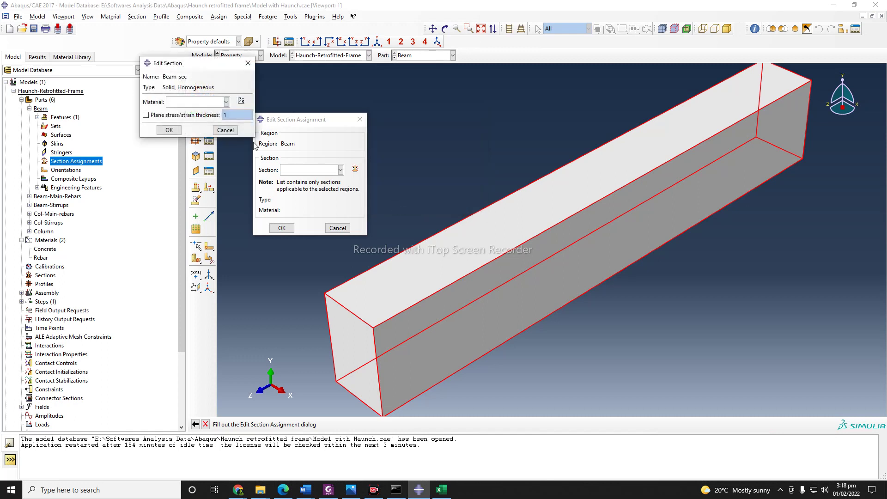
click(206, 102)
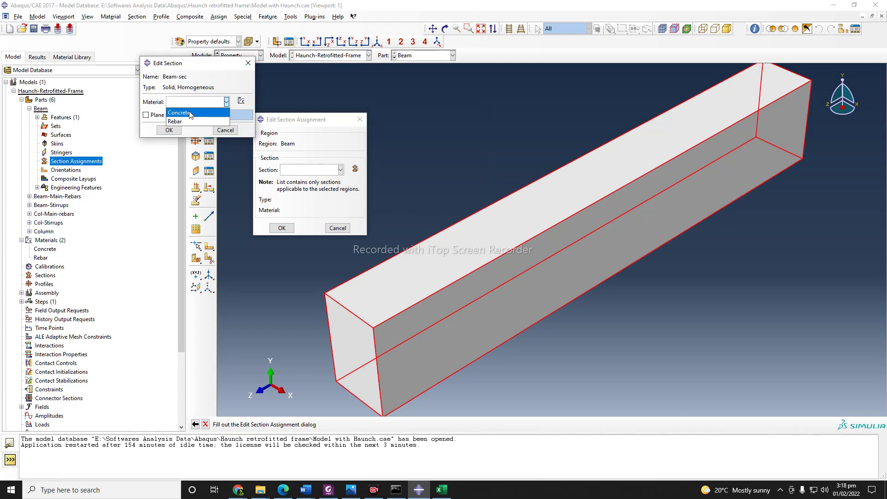
click(190, 113)
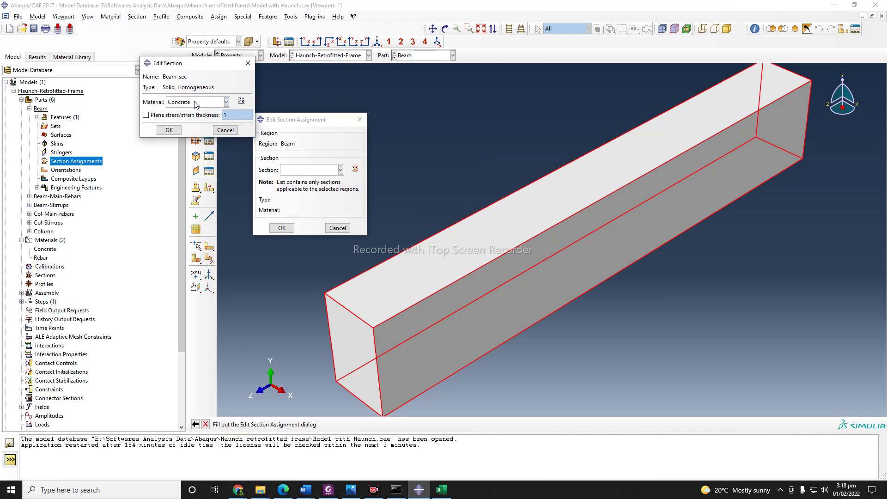
click(169, 131)
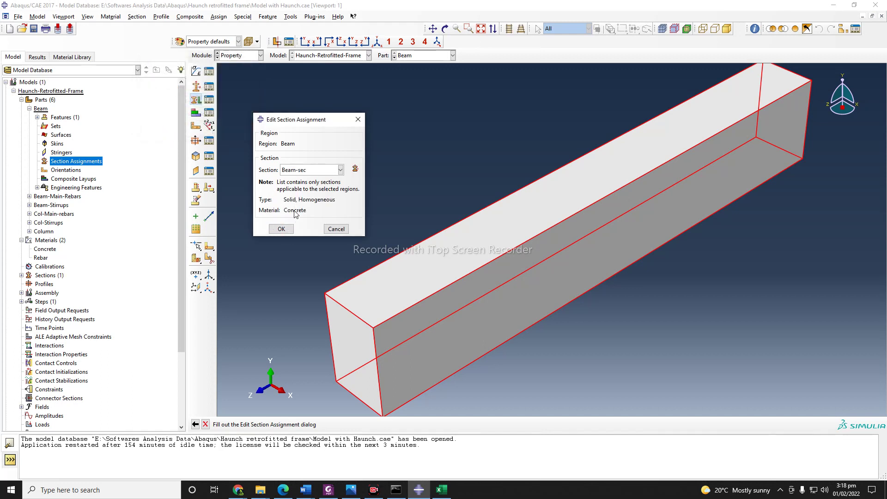
click(282, 229)
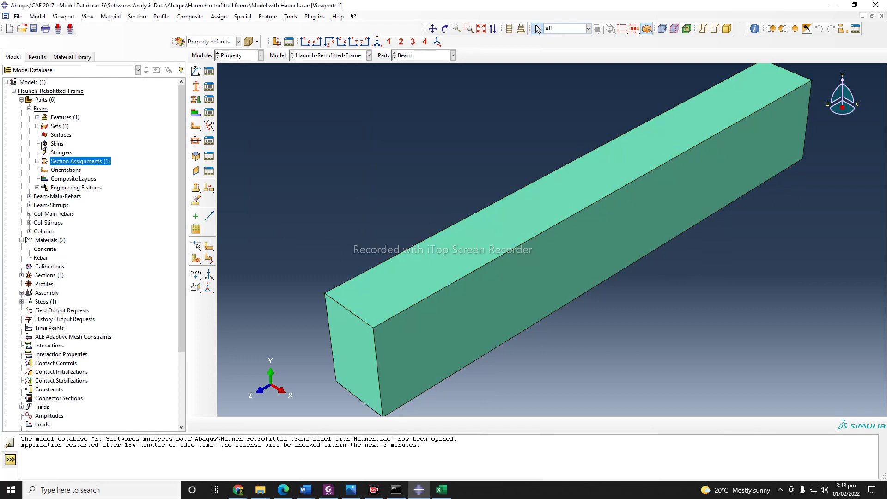
- Start a section assignment on the Column part, picking the whole solid as the region with a set named Column
click(29, 110)
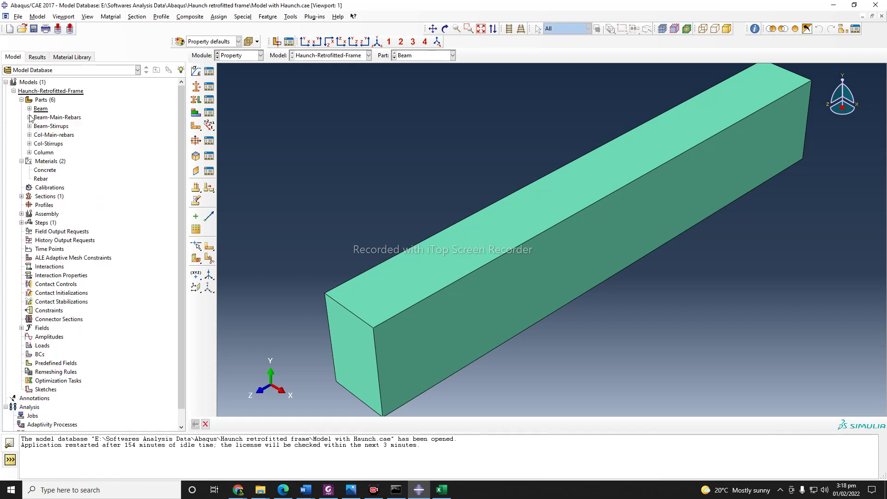
click(29, 152)
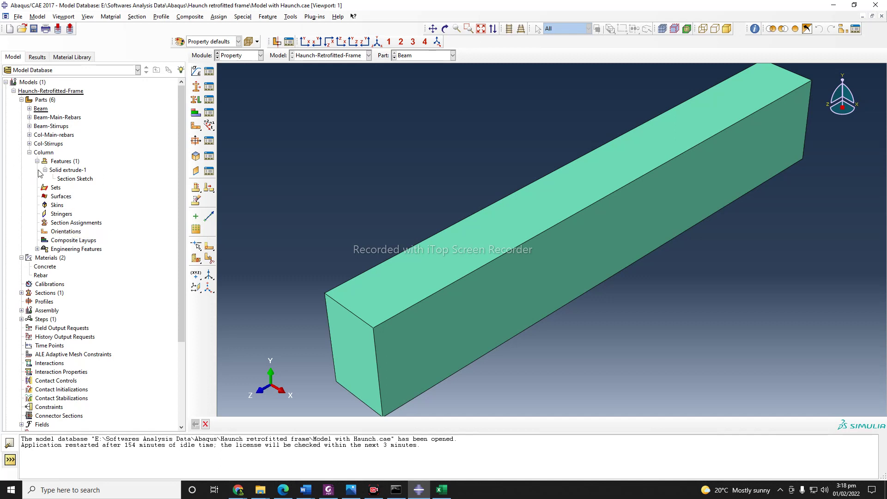
double_click(76, 223)
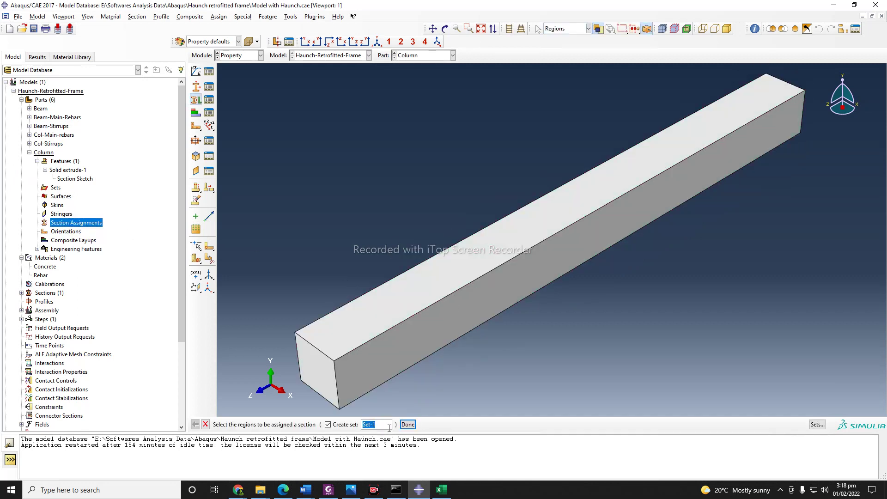
text(Column)
click(402, 349)
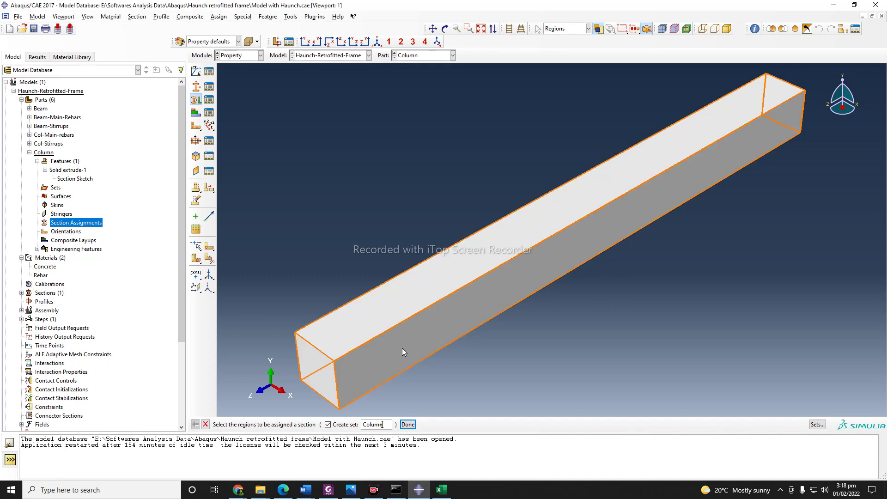
click(408, 424)
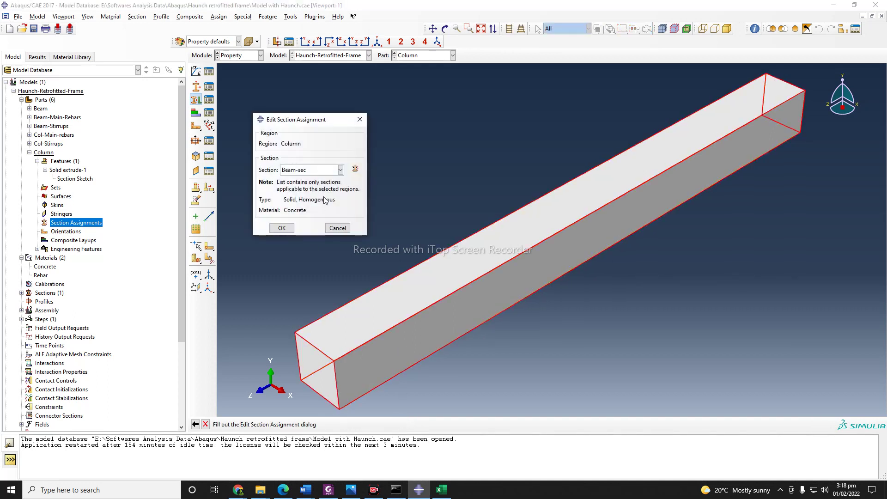
- Create a solid homogeneous section named Col-sec with the Concrete material from within the column's section assignment
click(339, 170)
click(338, 171)
click(283, 229)
click(355, 170)
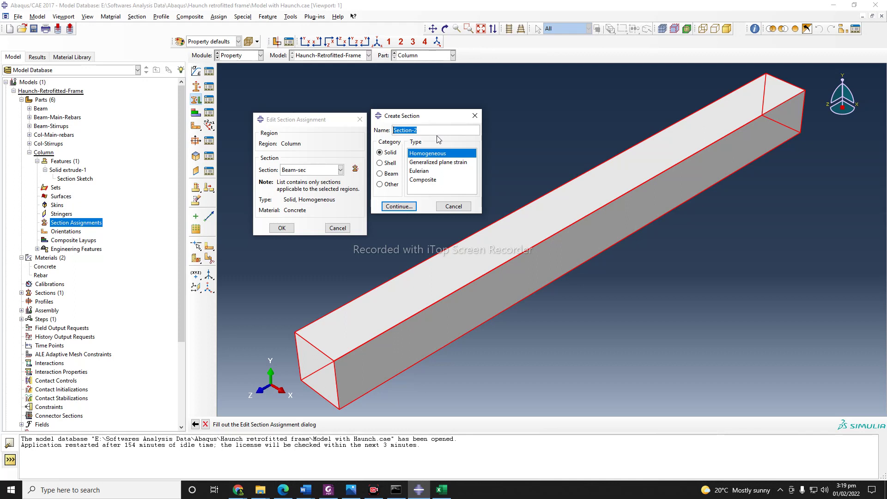
text(Col-sec)
click(398, 206)
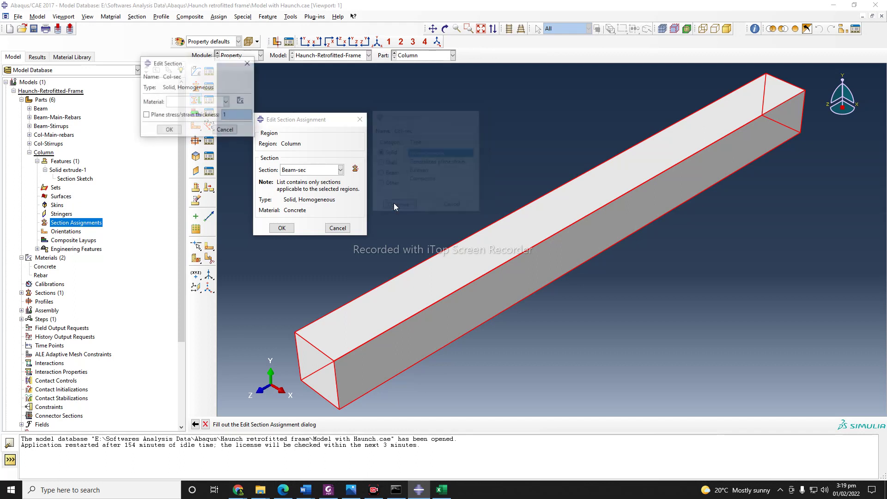
click(188, 103)
click(188, 111)
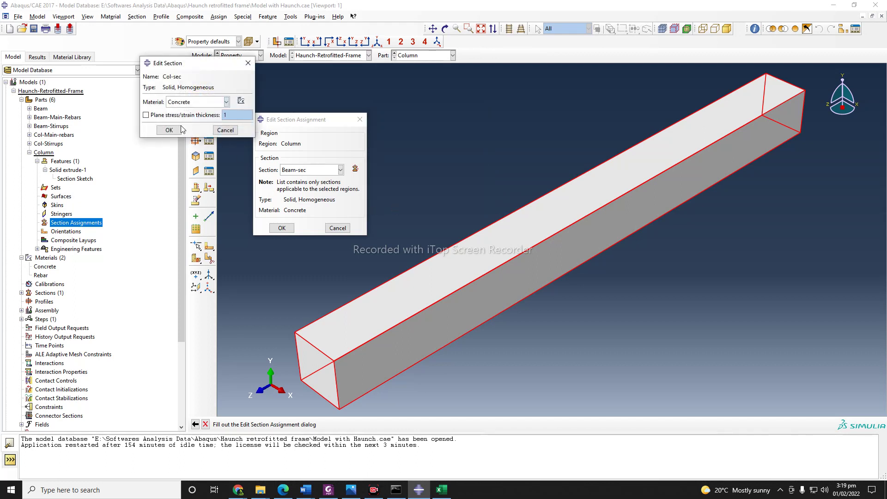
click(170, 130)
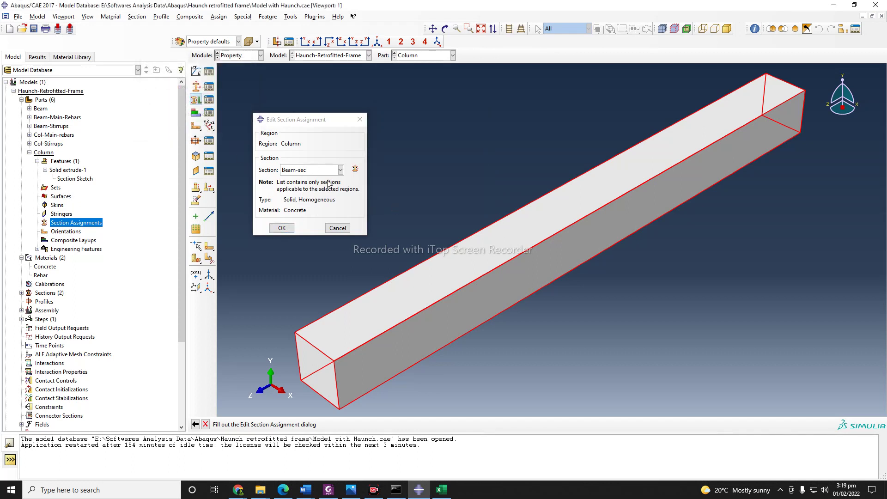
- Assign the Col-sec section to the Column region
click(333, 174)
click(309, 189)
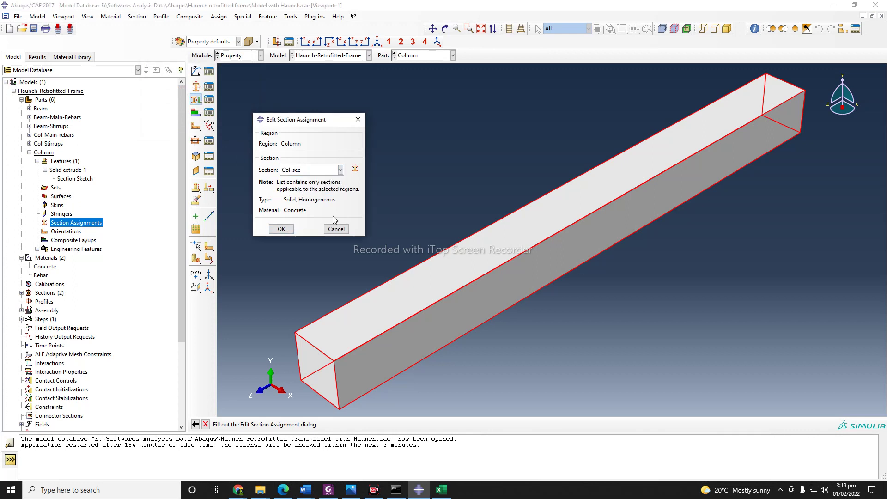
click(281, 229)
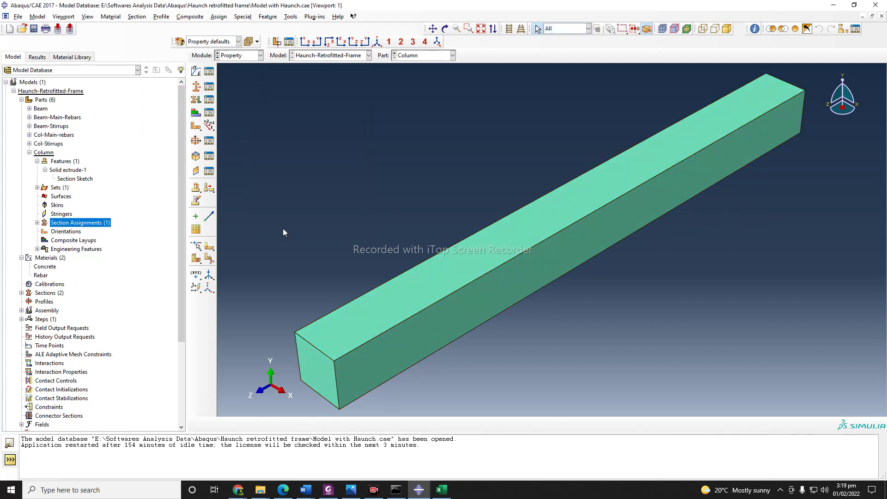
- Start a section assignment on the Beam-Main-Rebars part, selecting the whole wire as the region without creating a set
click(29, 152)
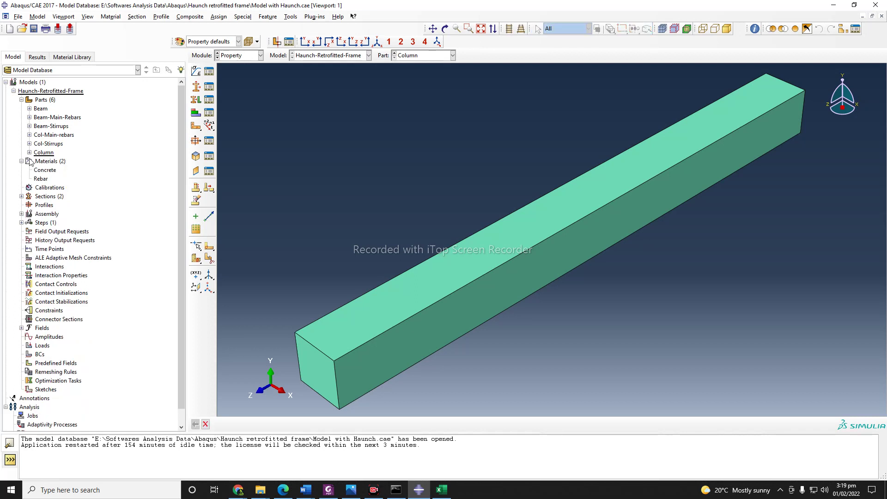
click(29, 117)
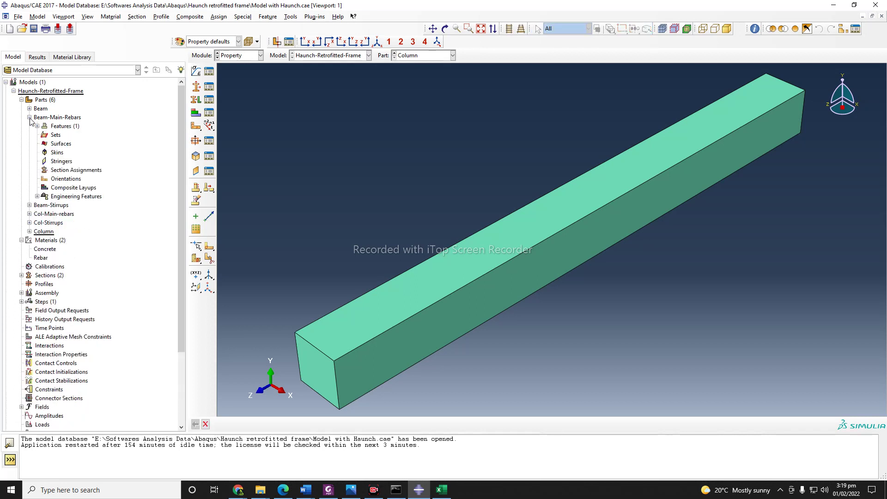
click(83, 171)
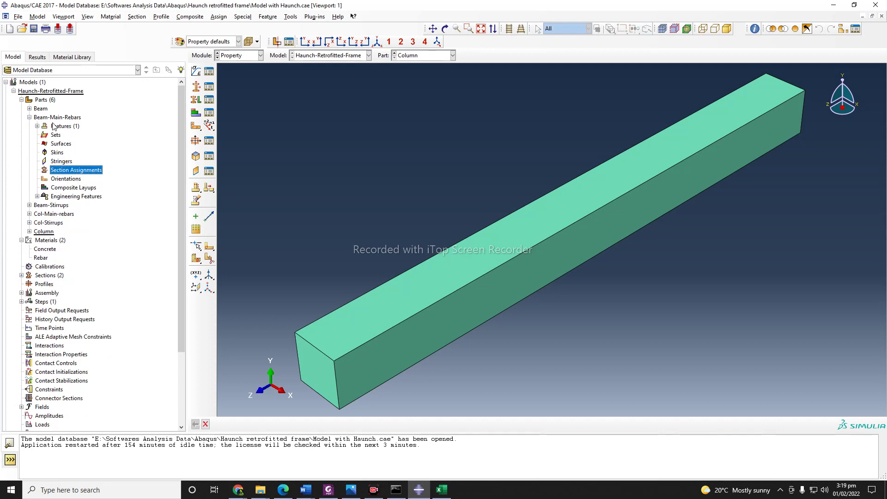
double_click(79, 171)
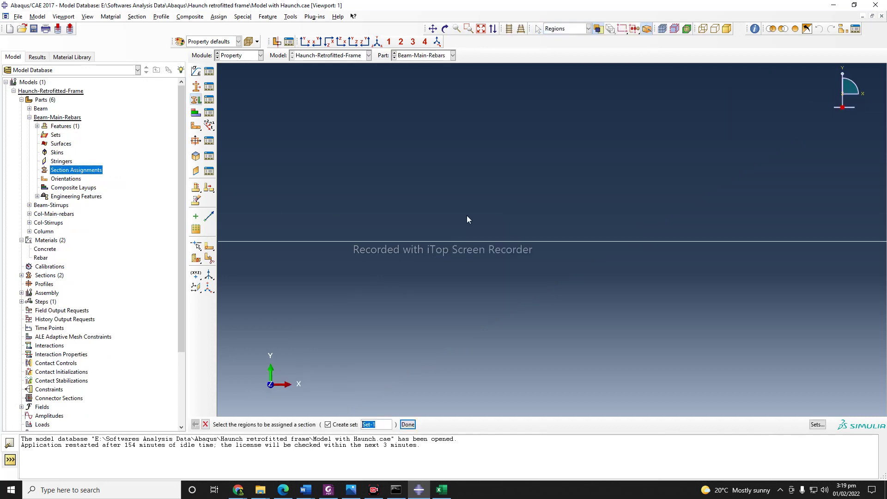
drag(234, 189, 846, 309)
click(328, 425)
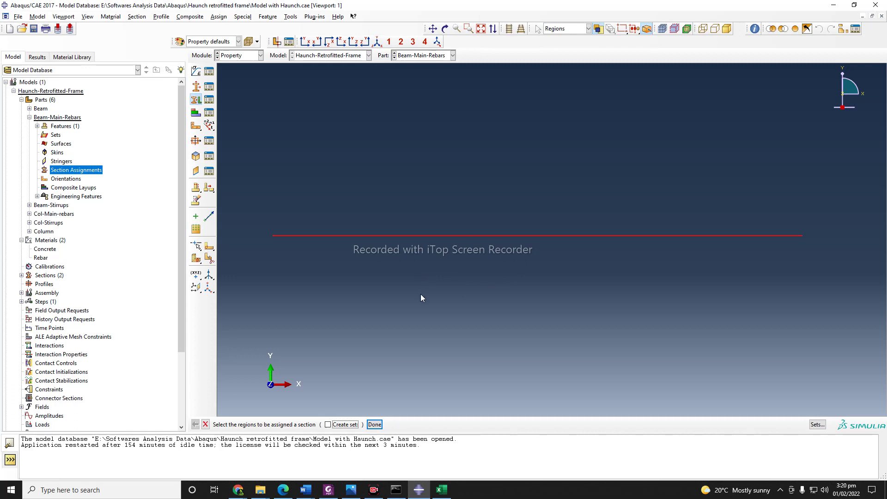
click(374, 424)
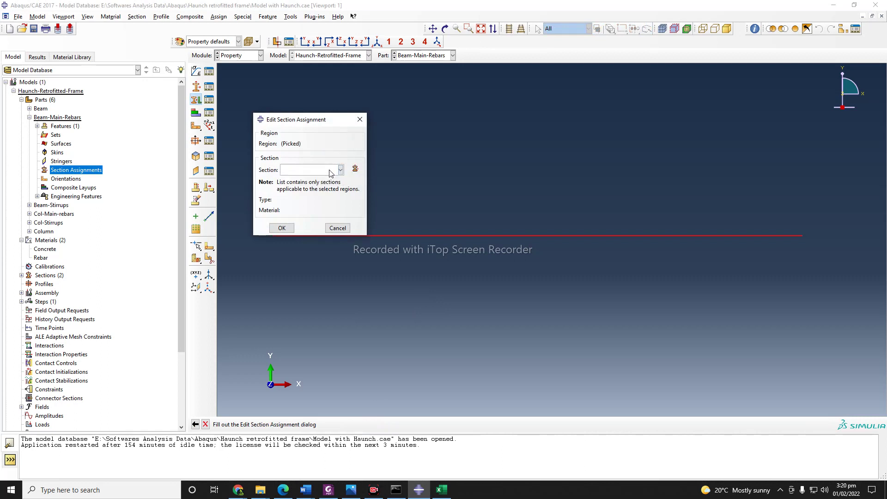
- Create a Beam-category Truss section named Rebar from within the Beam-Main-Rebars section assignment and choose the Rebar material
click(355, 169)
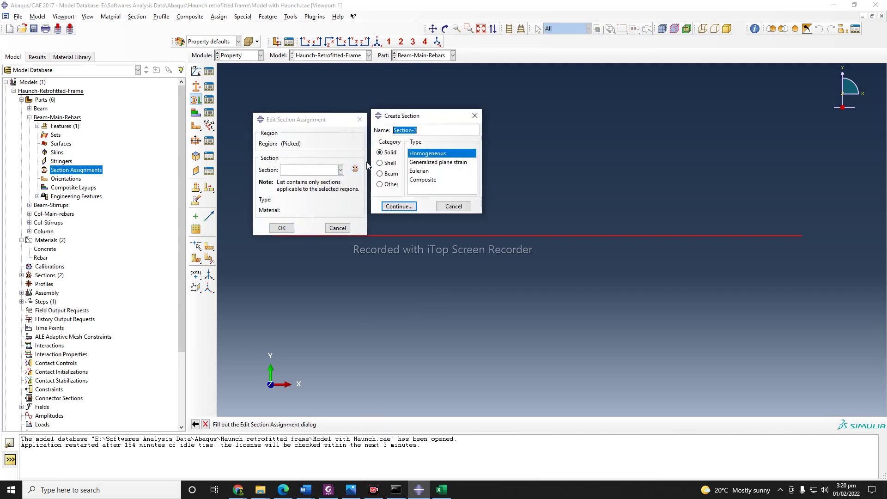
drag(438, 116, 459, 123)
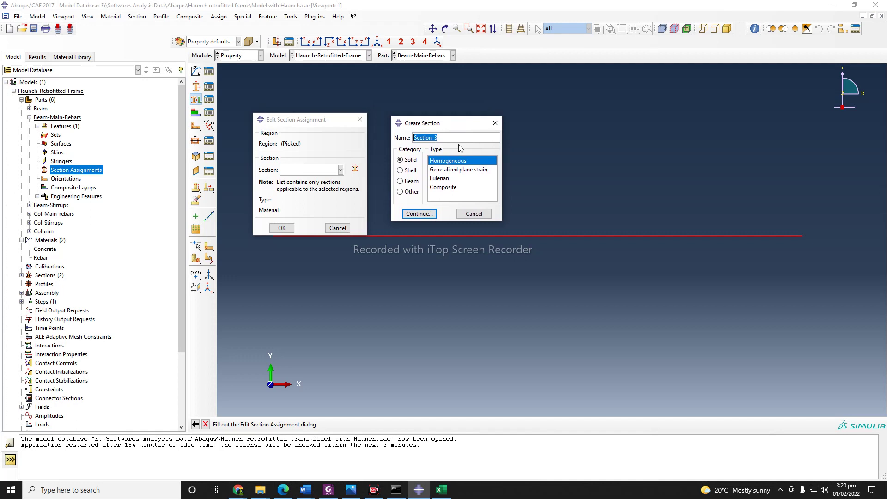
text(Rebar)
click(401, 183)
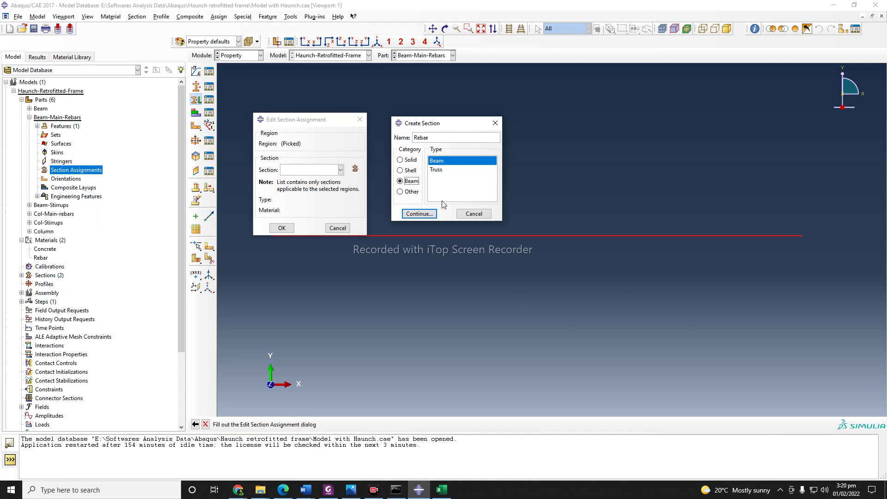
click(440, 170)
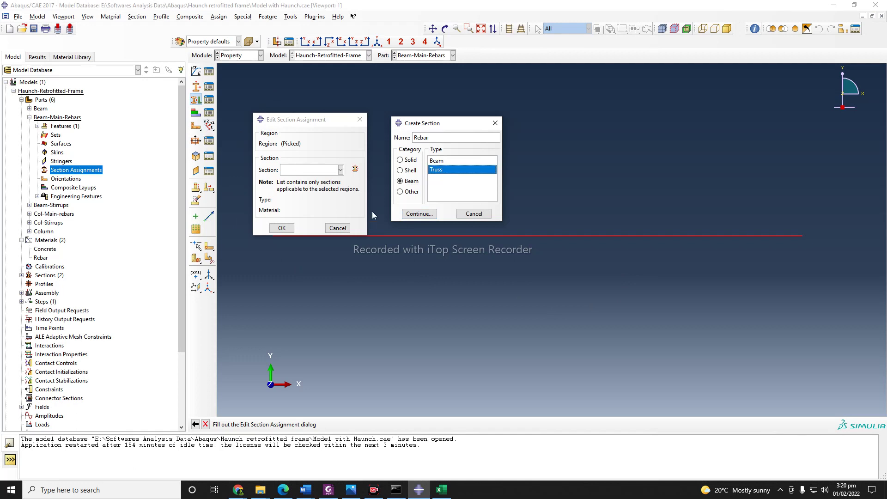
click(420, 215)
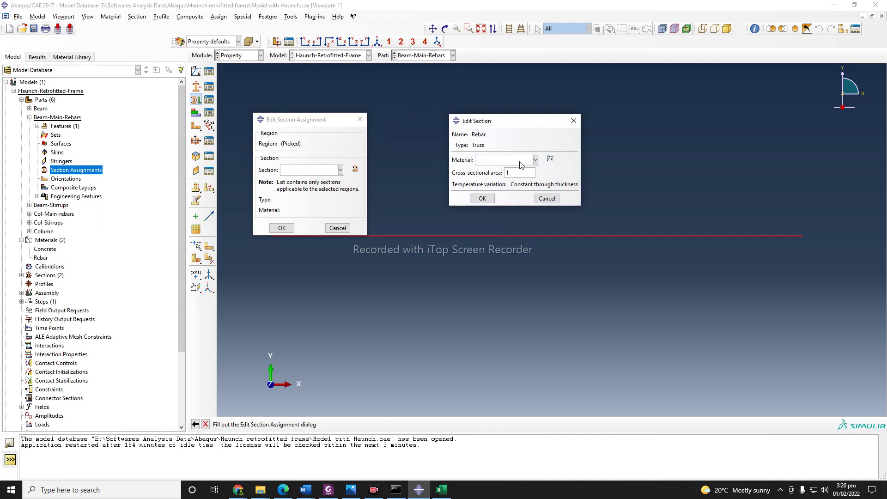
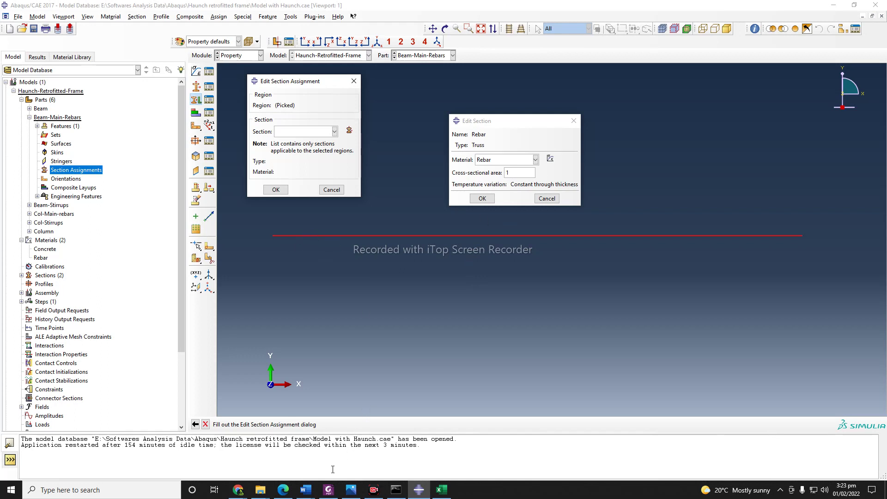
- Check the main bar diameter in the Foxit PhantomPDF paper and find the #6 bar's nominal area in mm² in the rebar table in Chrome
click(328, 490)
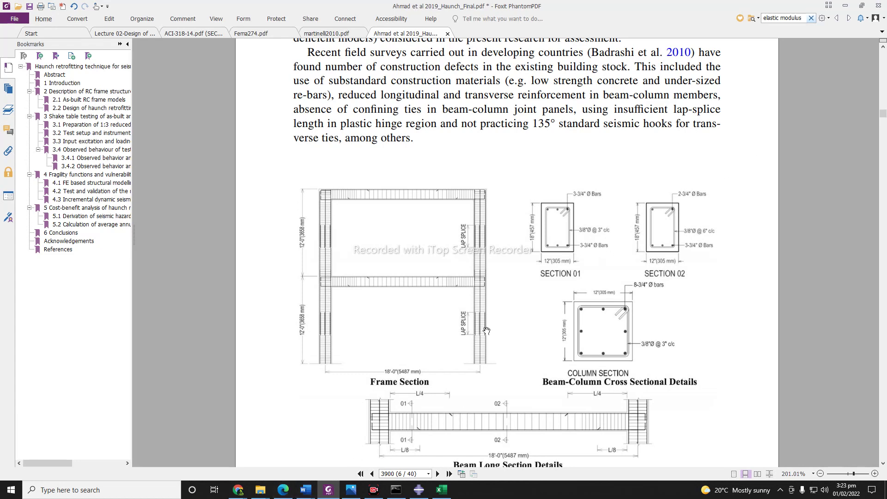
click(238, 490)
click(310, 450)
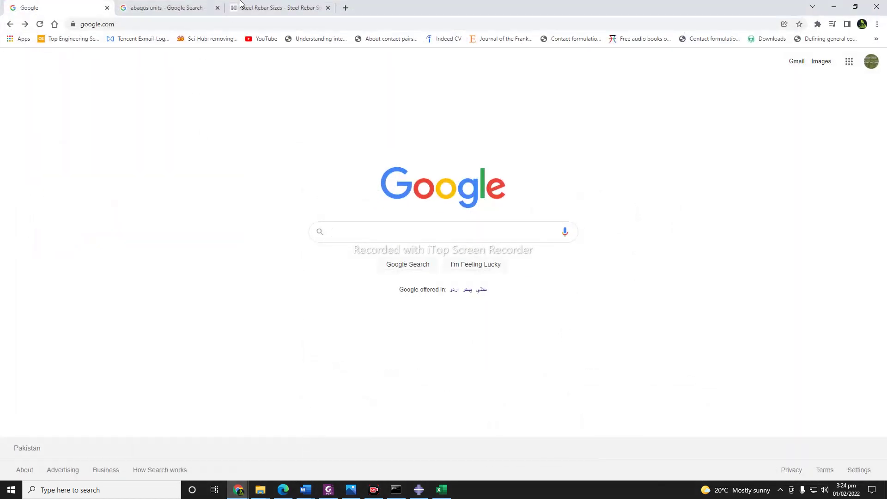
click(269, 9)
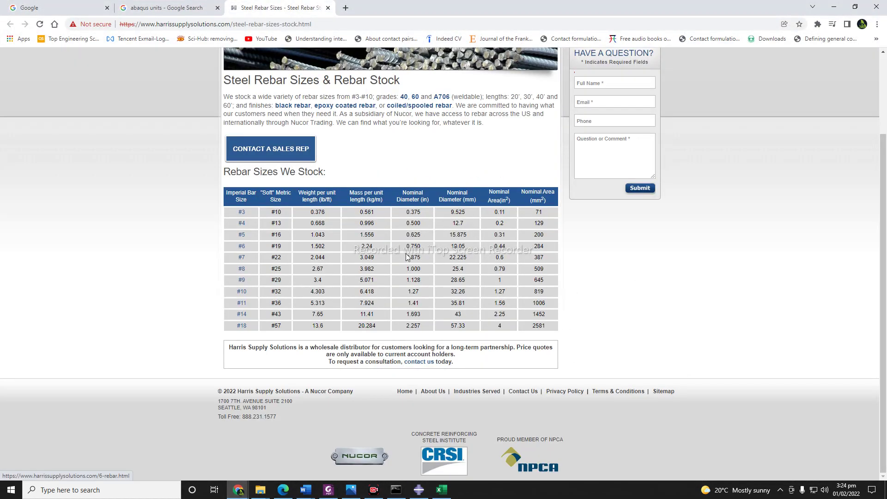
drag(534, 245, 547, 247)
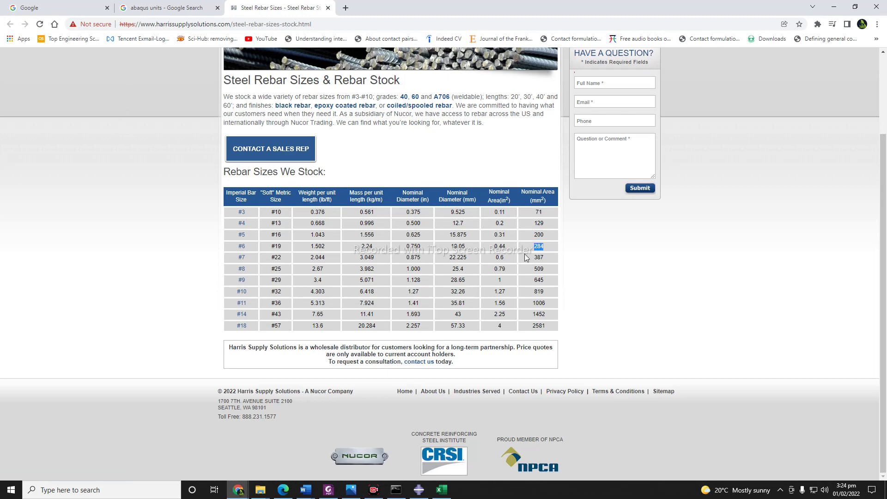
- Convert 284 square millimetres to square metres with Google's mm2 to m2 converter and copy the result
click(71, 10)
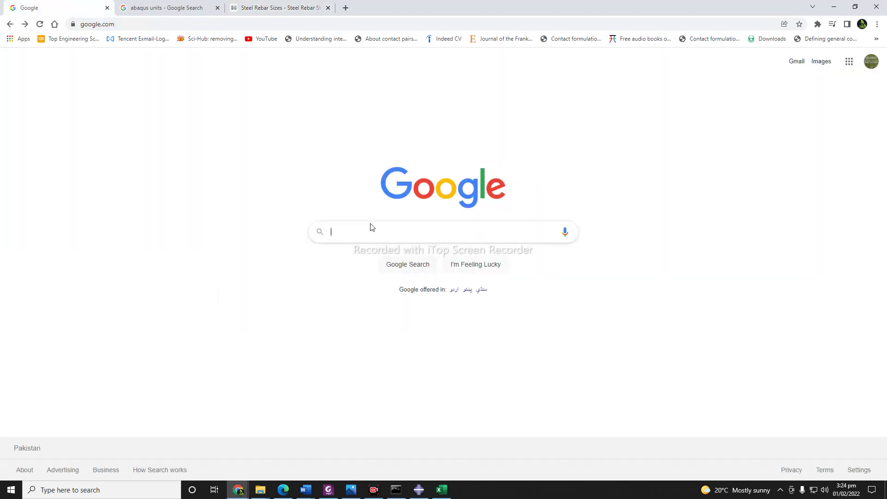
click(372, 226)
text(mm)
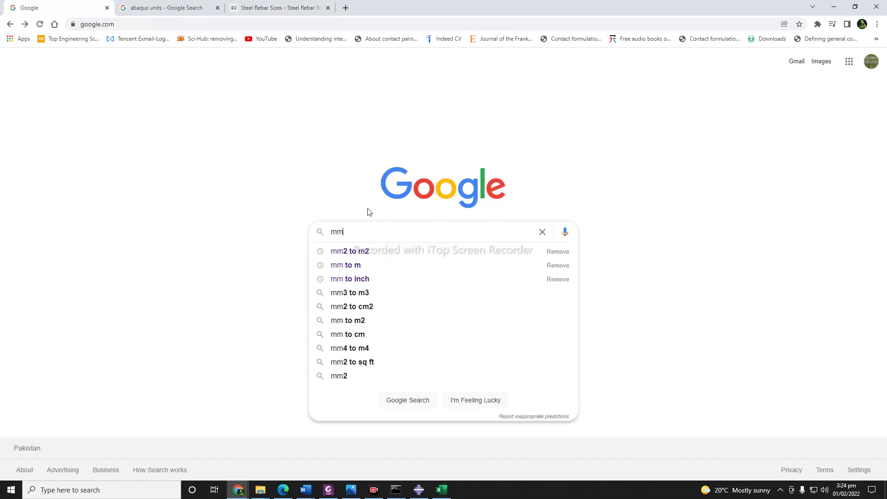
click(368, 250)
double_click(140, 178)
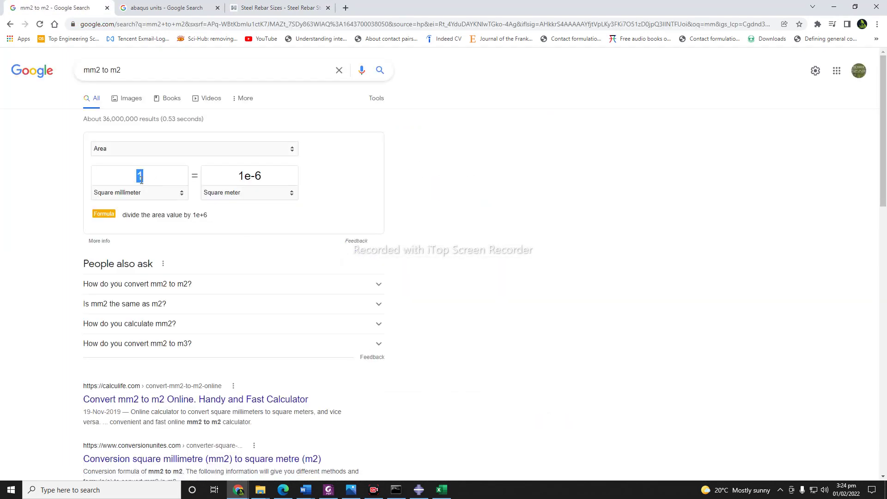
text(284)
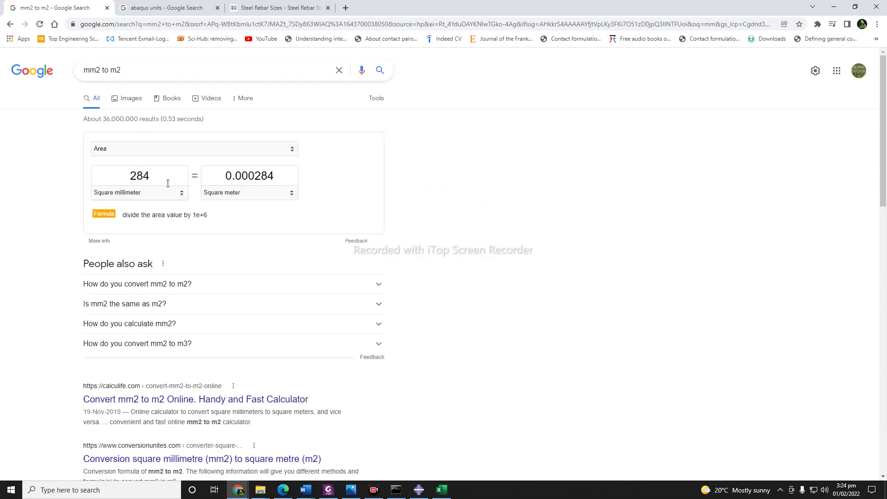
drag(275, 177, 226, 180)
key(ctrl+c)
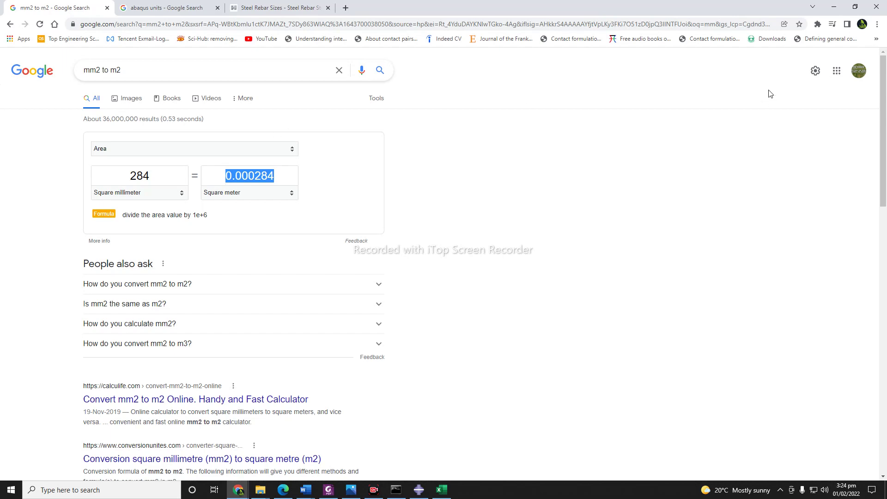
- Back in Abaqus/CAE, set the Rebar section's cross-sectional area to 0.000284 and assign the section to the Beam-Main-Rebars wire
click(834, 7)
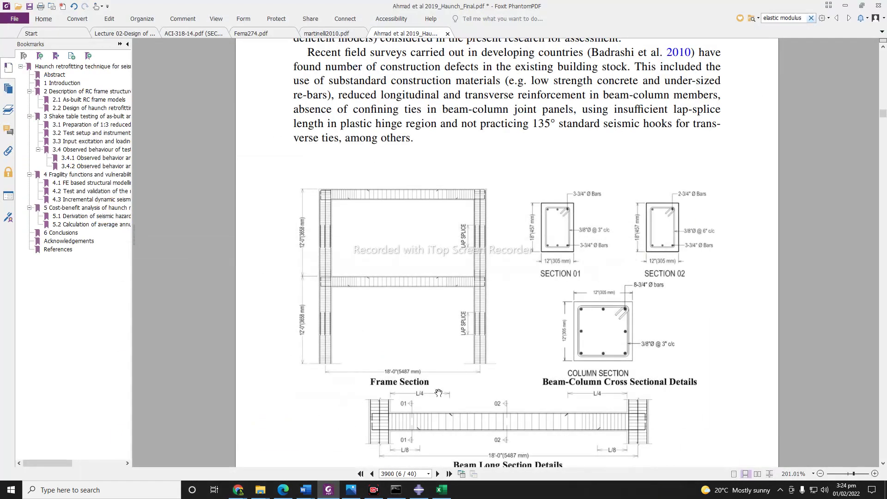
click(419, 489)
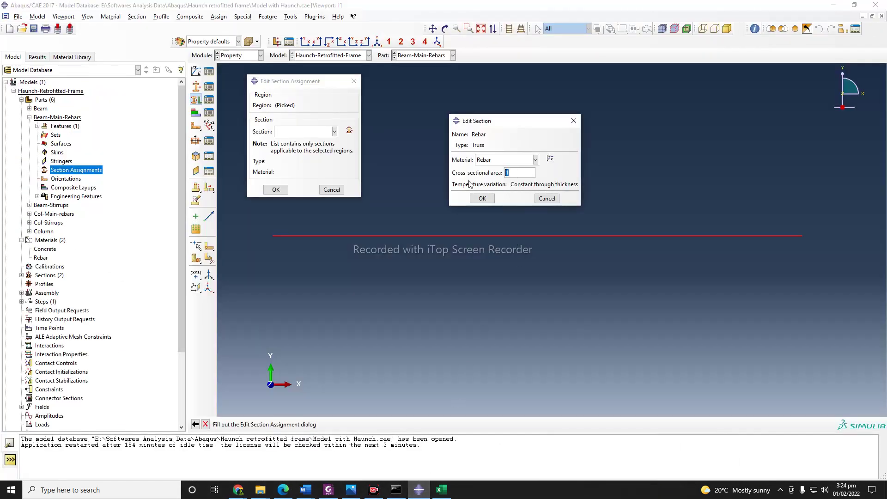
key(ctrl+v)
click(482, 199)
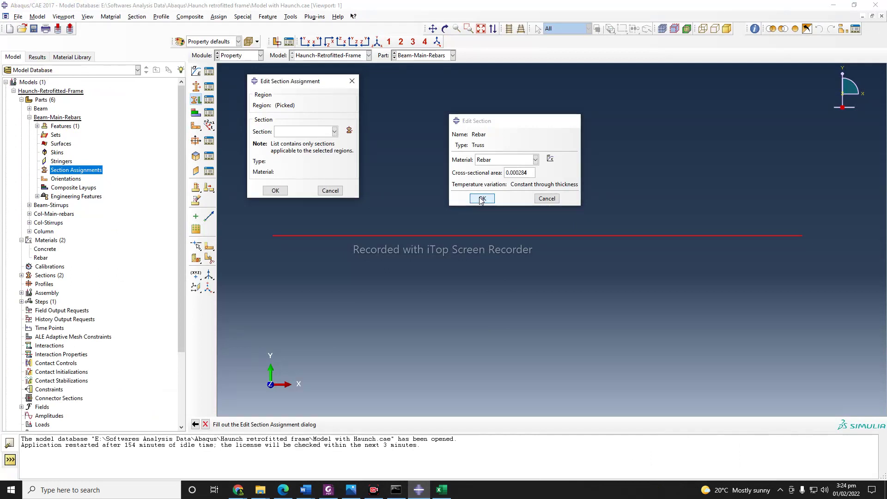
click(276, 191)
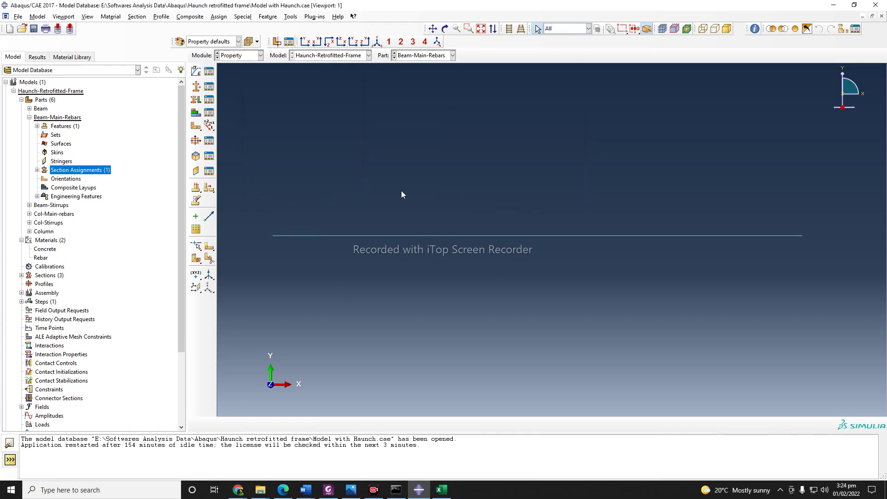
- Assign the existing Rebar truss section to the whole Col-Main-rebars wire without creating a set
click(29, 117)
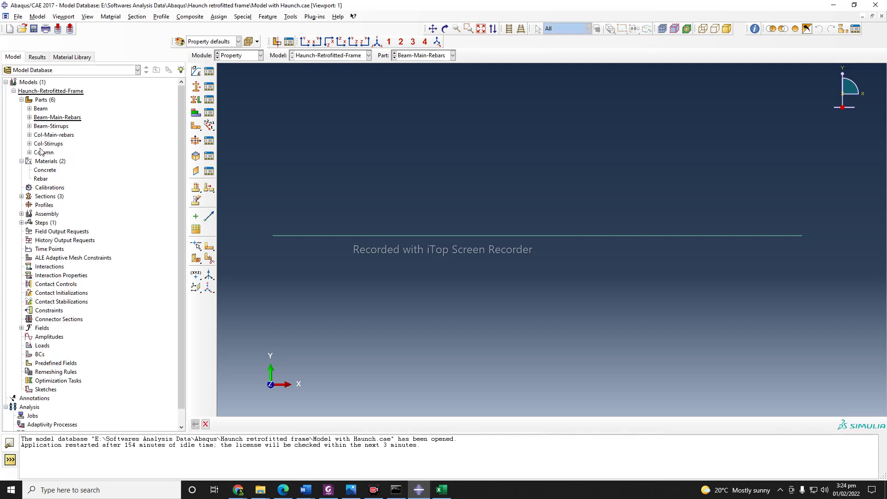
click(30, 135)
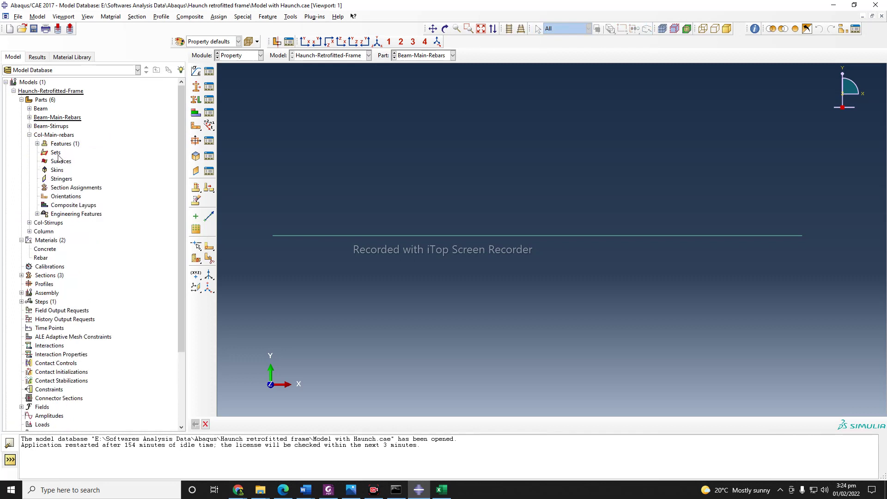
double_click(64, 188)
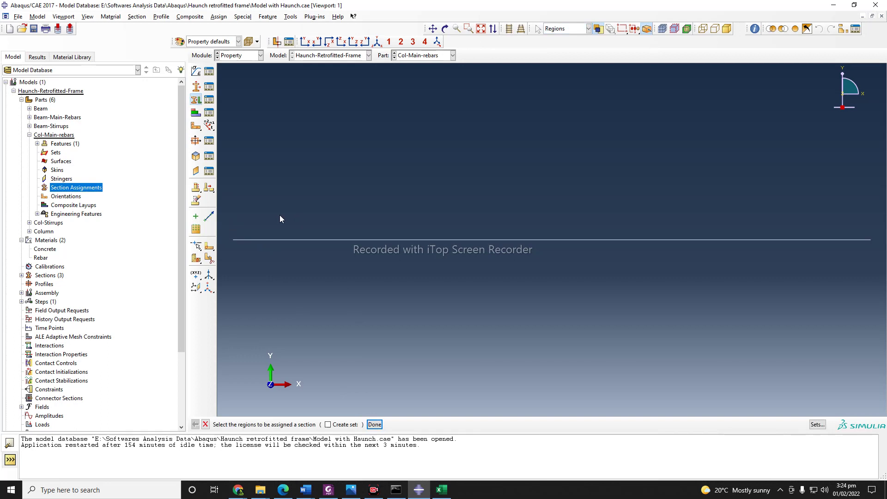
drag(227, 218, 881, 269)
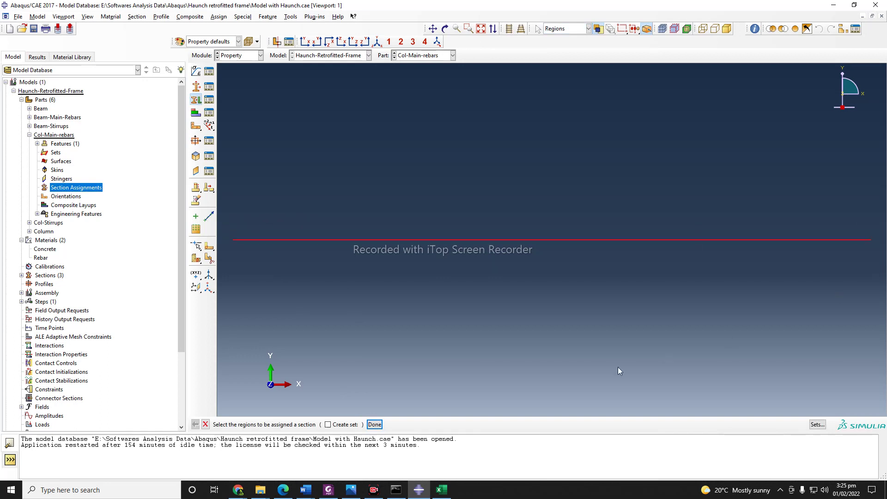
click(375, 425)
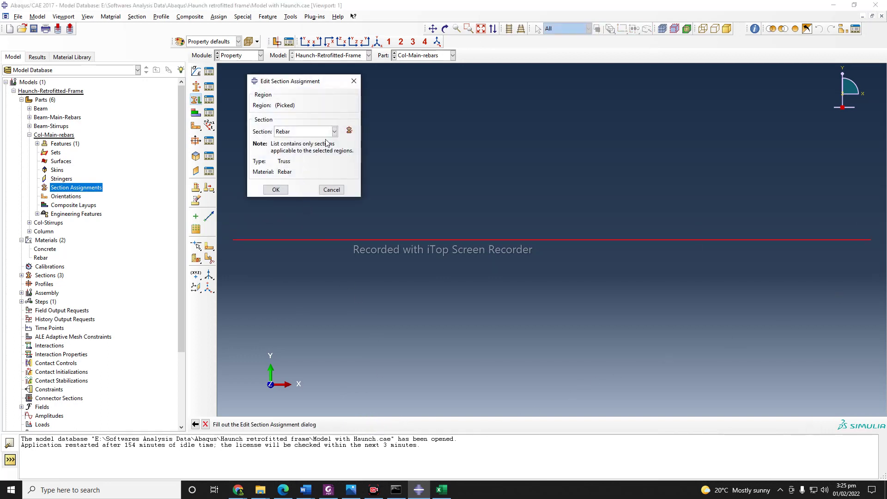
click(275, 190)
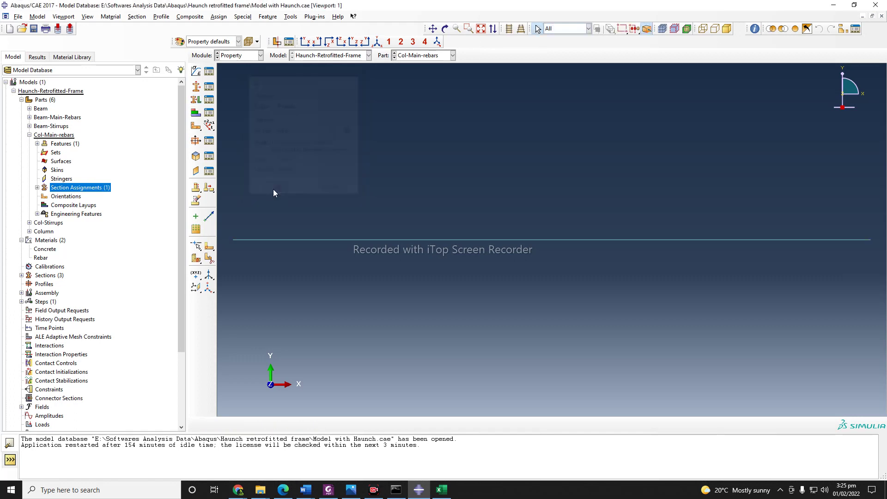
- Start a section assignment on the Beam-Stirrups part, selecting the whole rectangular wire as the region without creating a set
click(29, 135)
click(30, 127)
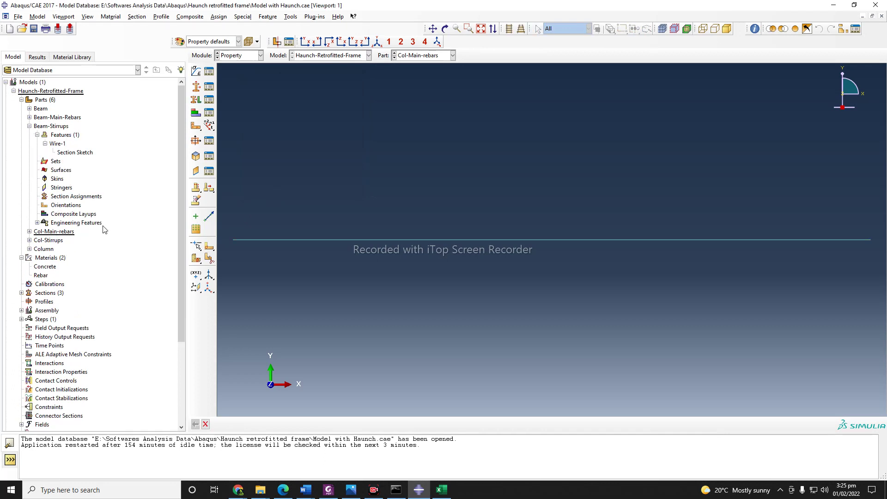
double_click(84, 197)
scroll(559, 225, down, 1)
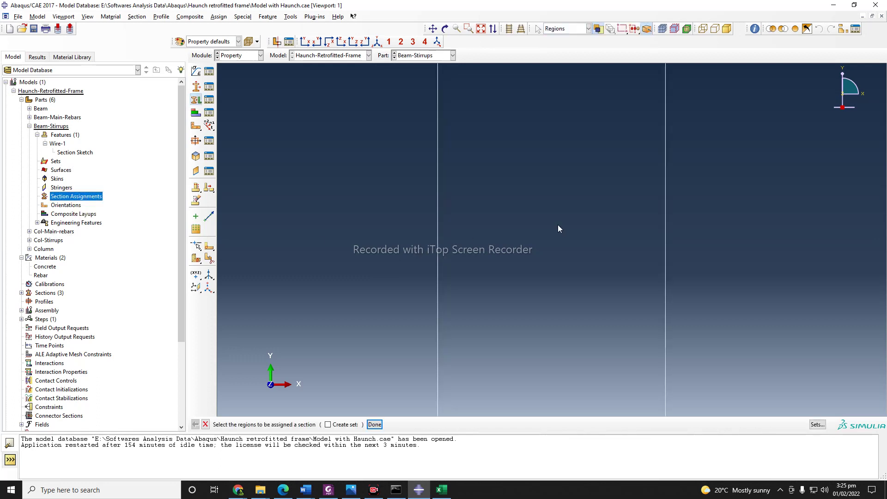
drag(437, 88, 694, 405)
click(375, 424)
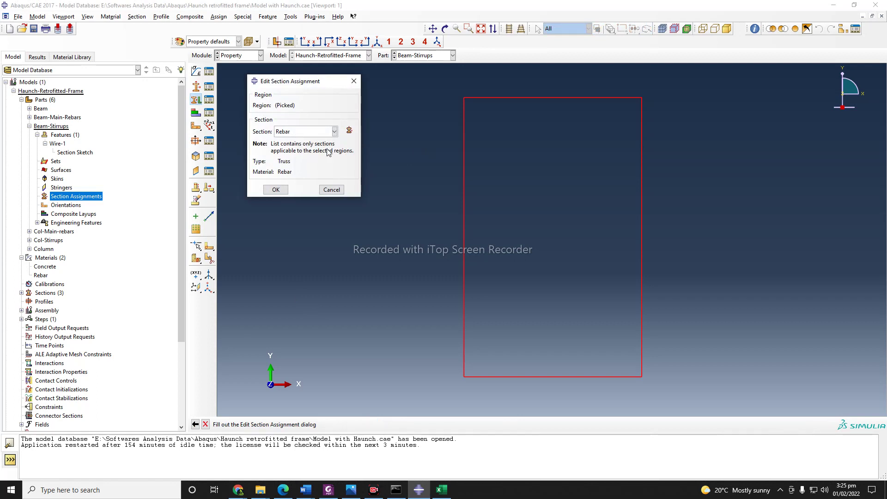
- Create a Truss section named Stirrup from within the Beam-Stirrups section assignment and choose the Rebar material
click(350, 131)
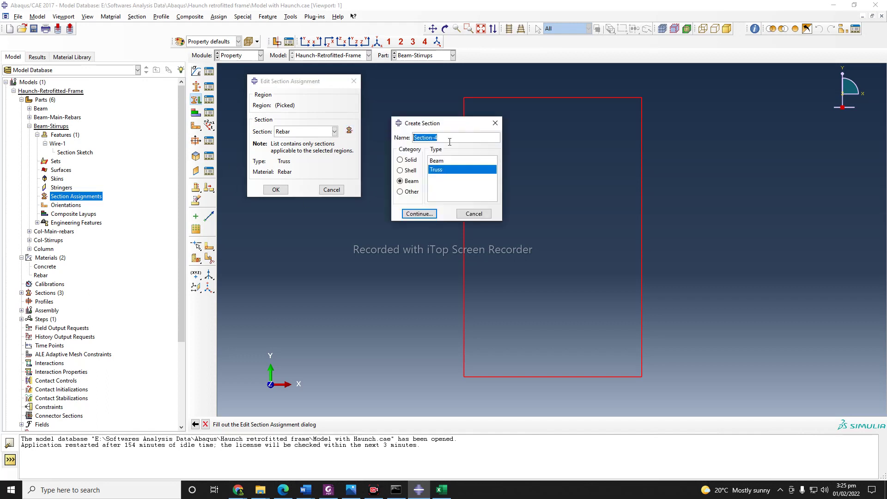
text(Stirrup)
key(Left)
key(Left)
key(Left)
click(427, 214)
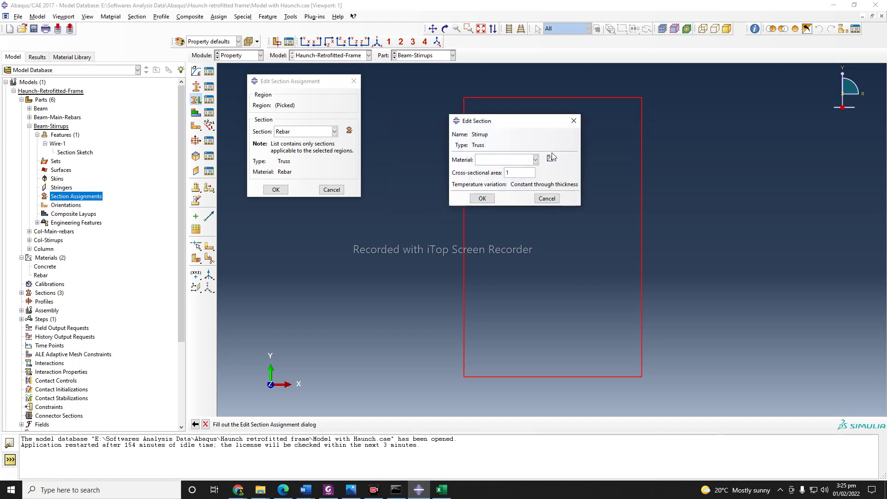
click(536, 160)
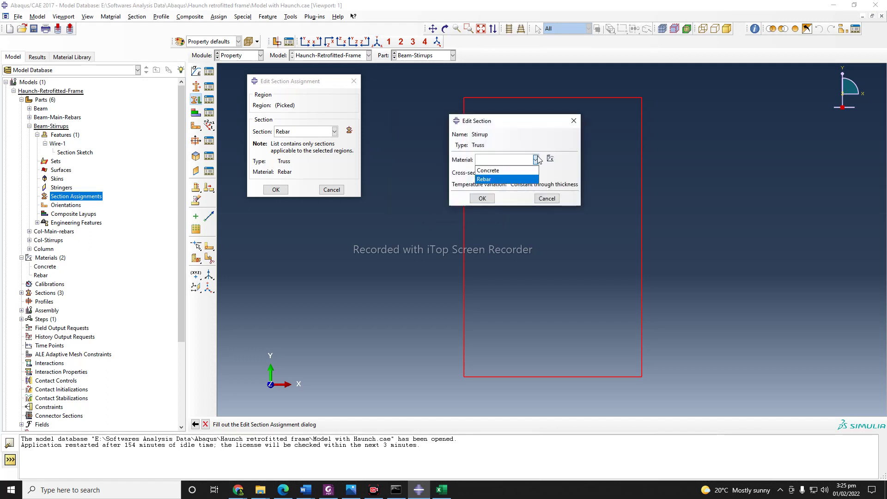
click(492, 181)
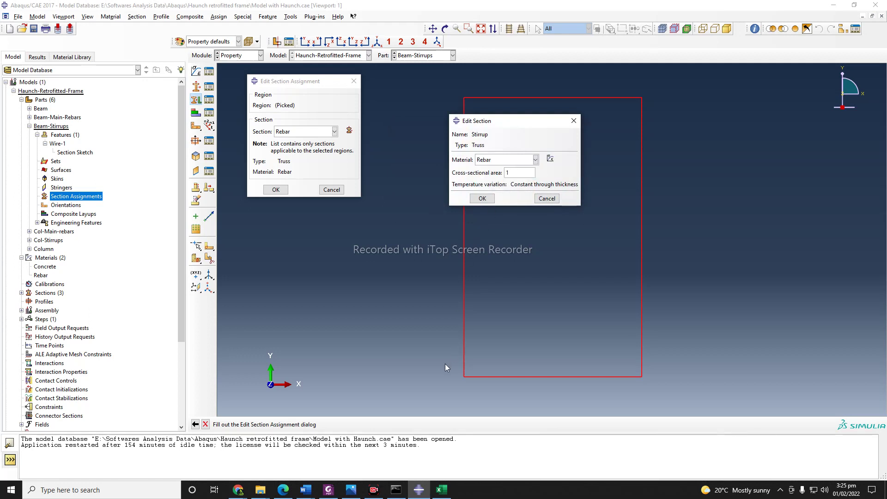
- Copy the #3 bar's nominal area in mm² from the steel rebar sizes table in Chrome and return to the mm2 to m2 converter
mouse_move(238, 490)
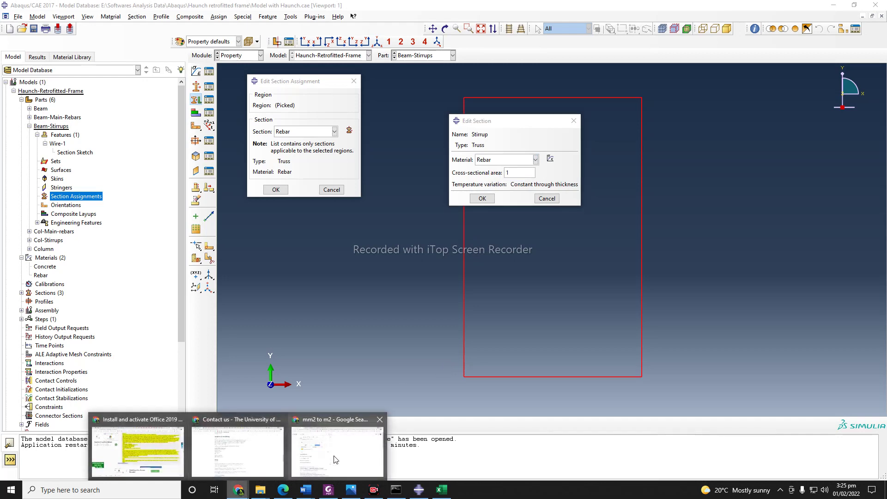
click(134, 444)
click(273, 10)
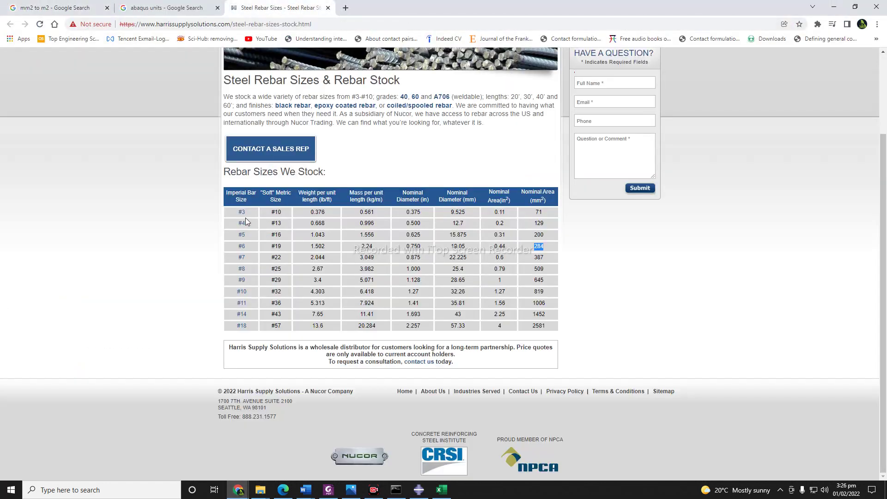
double_click(539, 212)
key(ctrl+c)
click(63, 4)
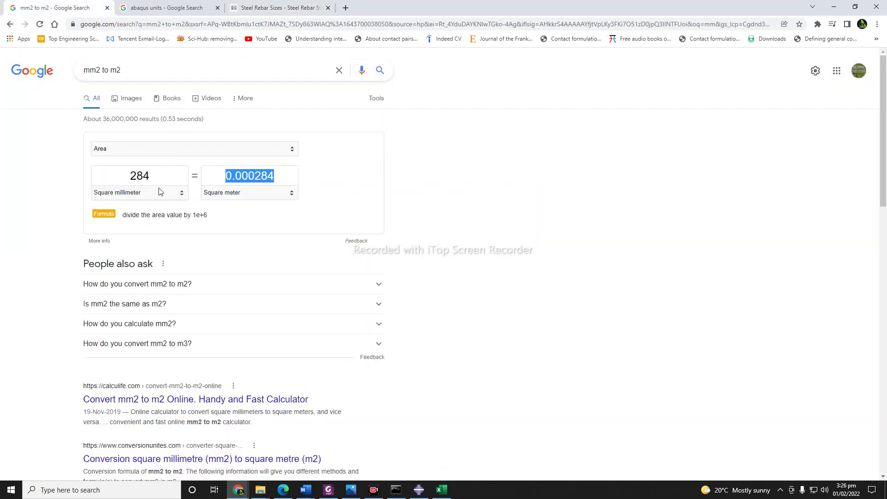
- Convert the copied 71 mm² bar area to square metres and copy the result
click(139, 178)
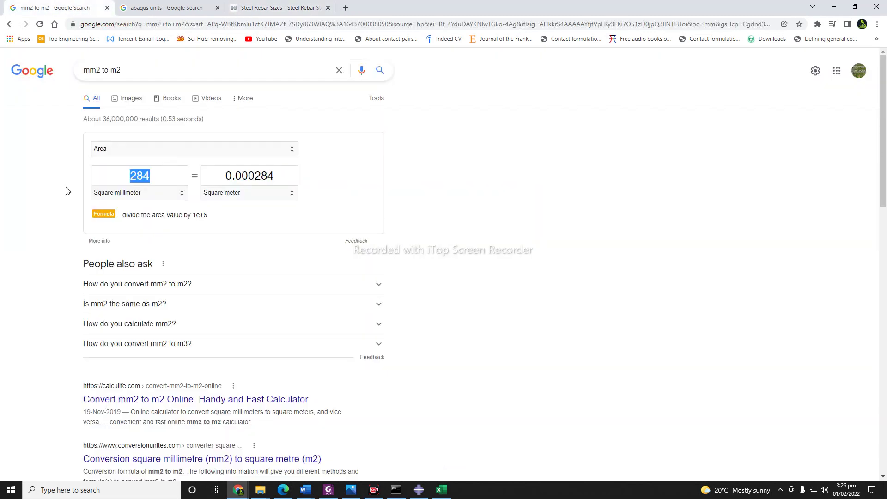
key(ctrl+v)
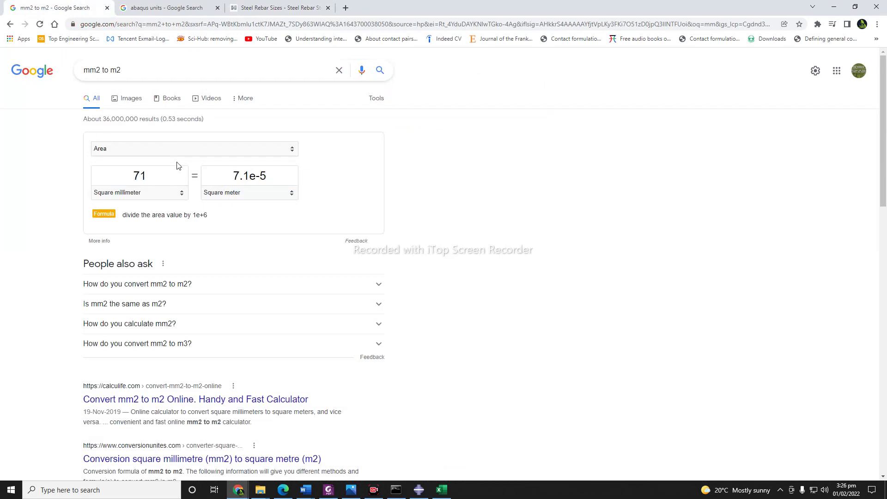
click(274, 183)
key(ctrl+c)
- Switch to Abaqus/CAE and set the Stirrup truss section's cross-sectional area to the copied 7.1e-5
click(418, 490)
drag(515, 174, 457, 177)
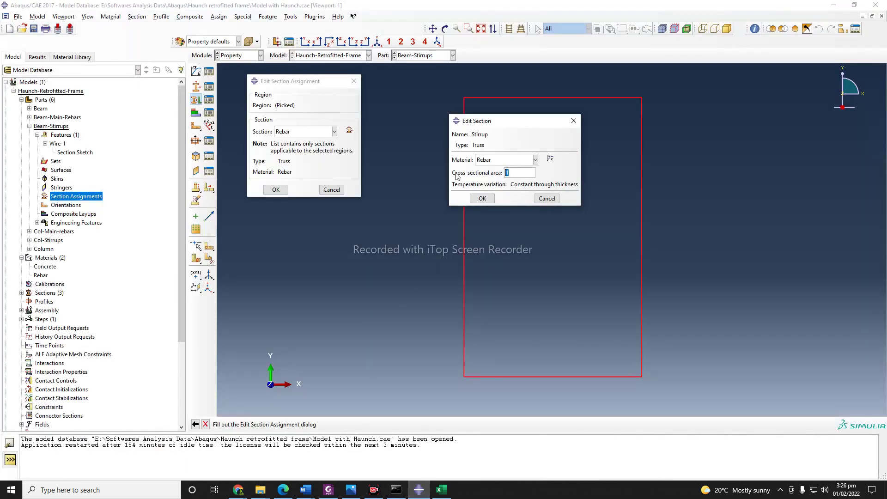
key(ctrl+v)
click(481, 199)
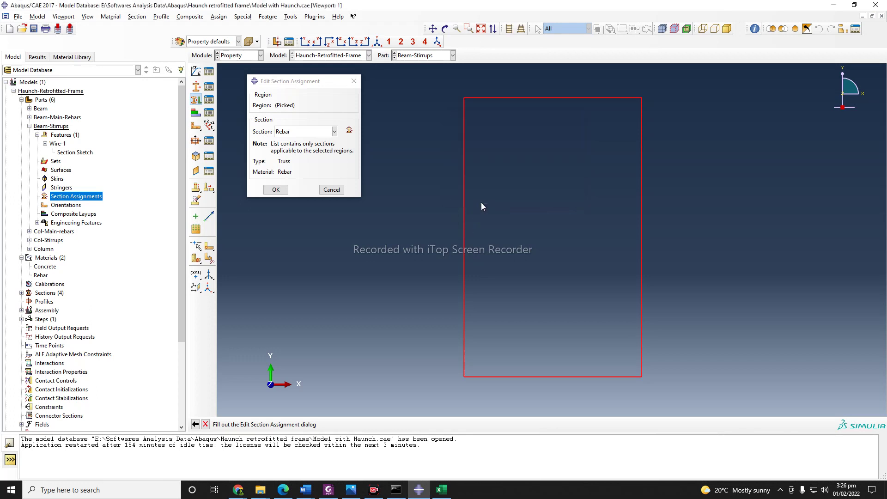
- Apply the section assignment to the Beam-Stirrups wire with the Rebar section selected, and end the assignment command
click(276, 190)
scroll(406, 257, down, 1)
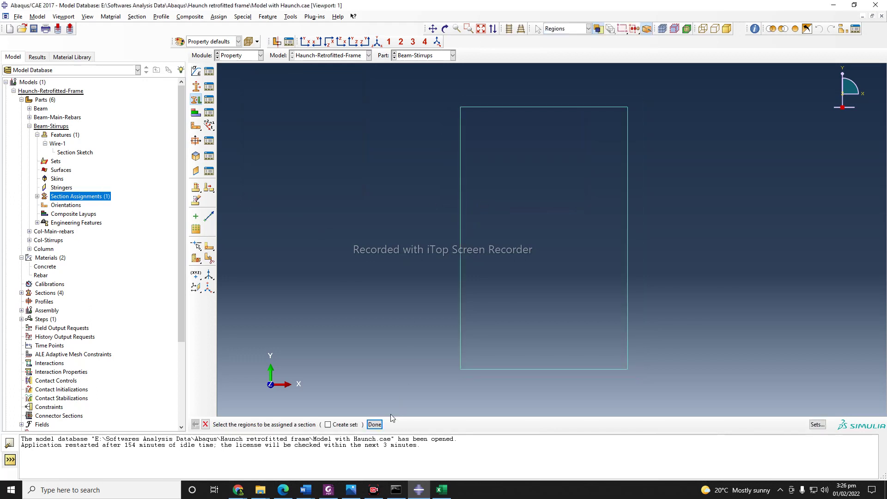
click(374, 425)
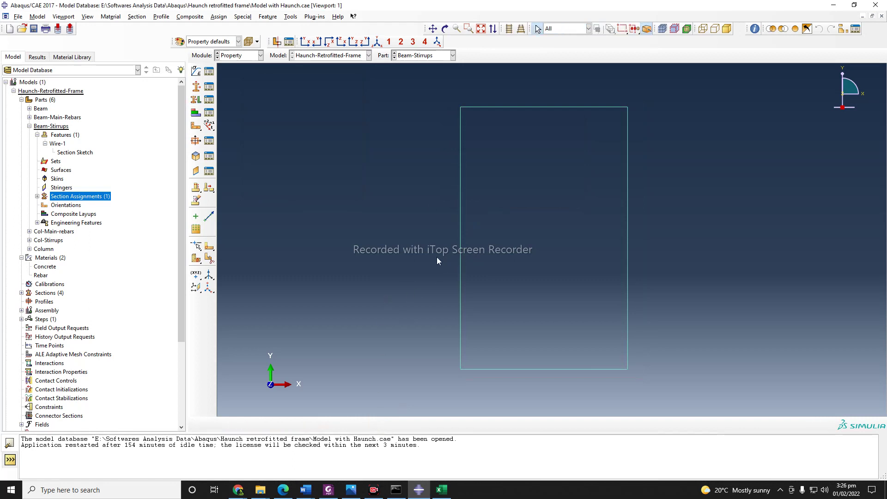
click(30, 126)
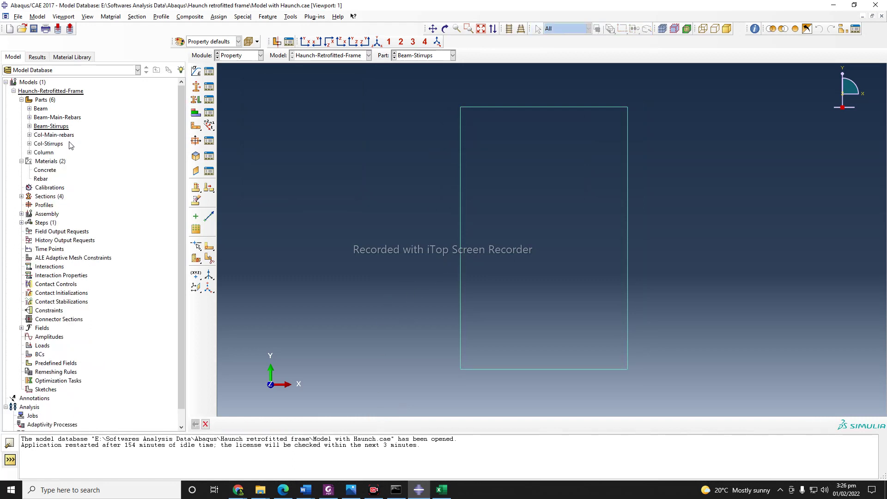
- Assign the existing Stirrup truss section to the whole Col-Stirrups wire without creating a set
click(29, 143)
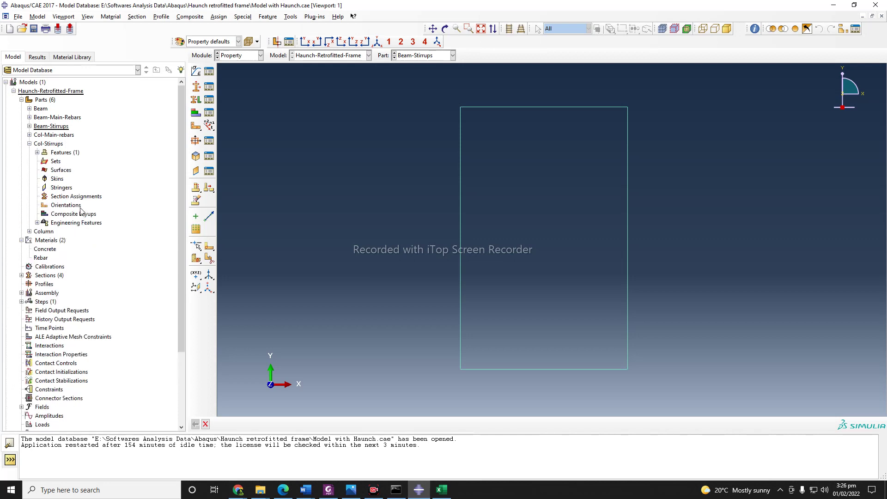
double_click(76, 196)
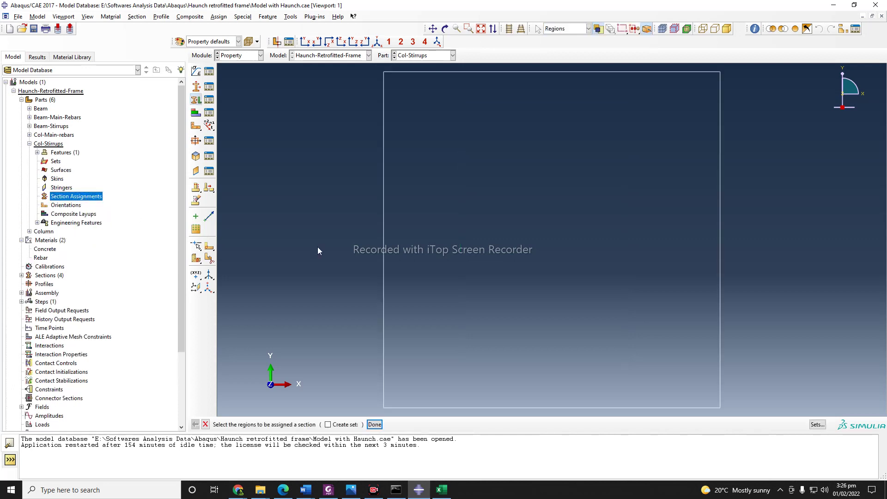
scroll(467, 275, up, 1)
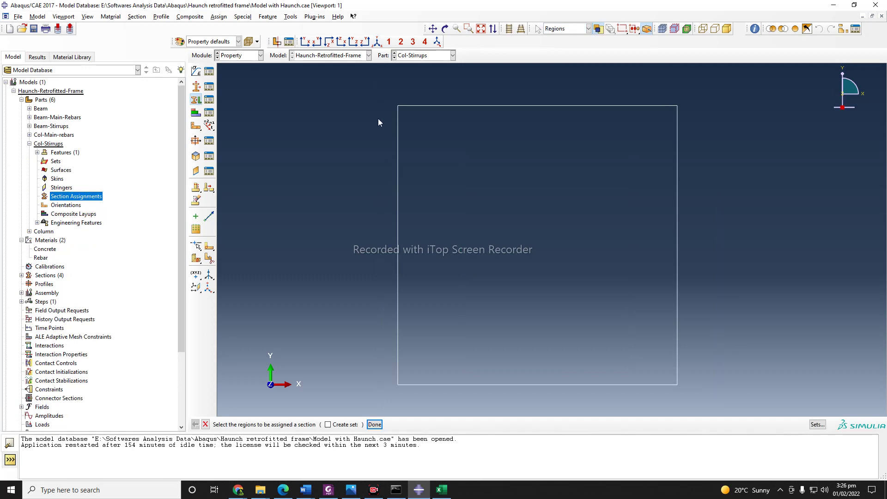
drag(378, 122, 696, 406)
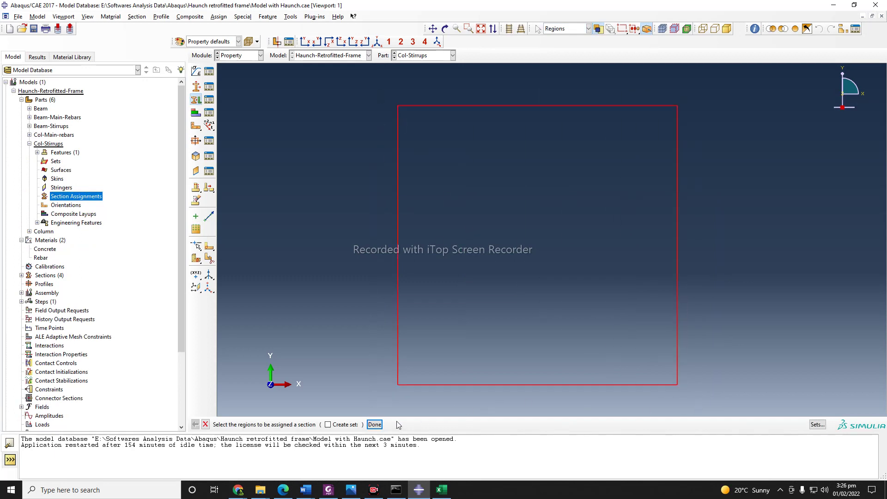
click(375, 424)
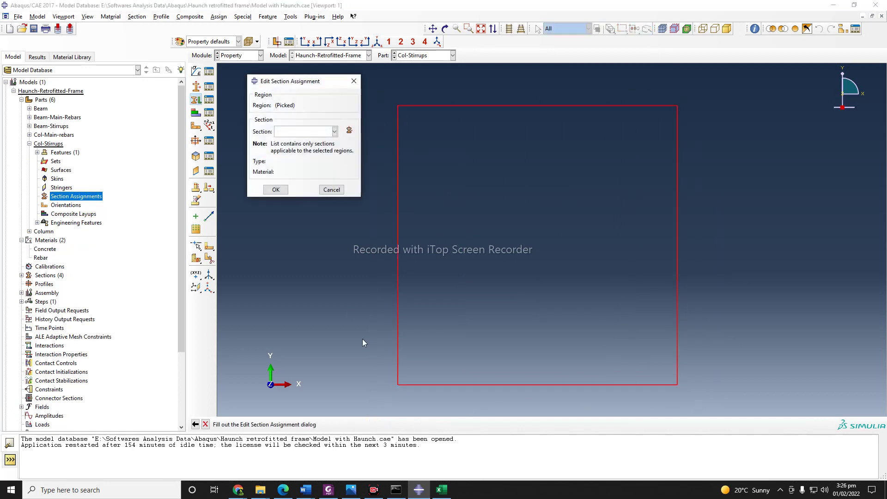
click(322, 132)
click(296, 151)
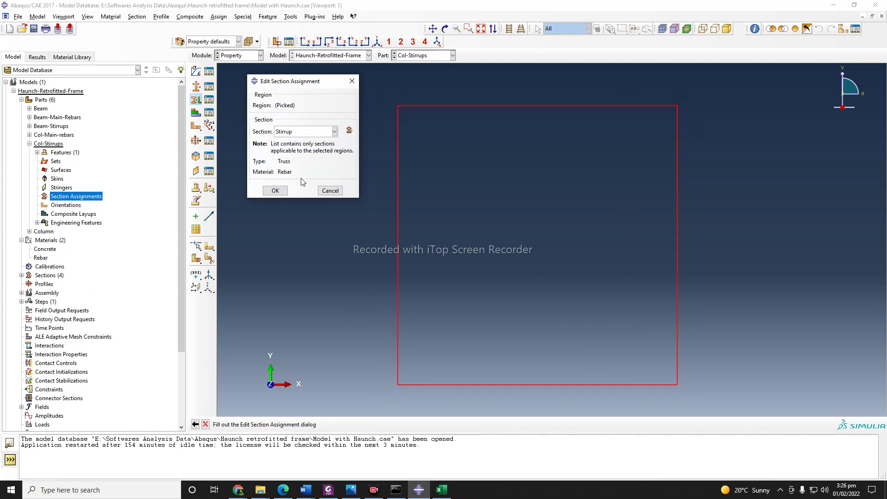
click(276, 191)
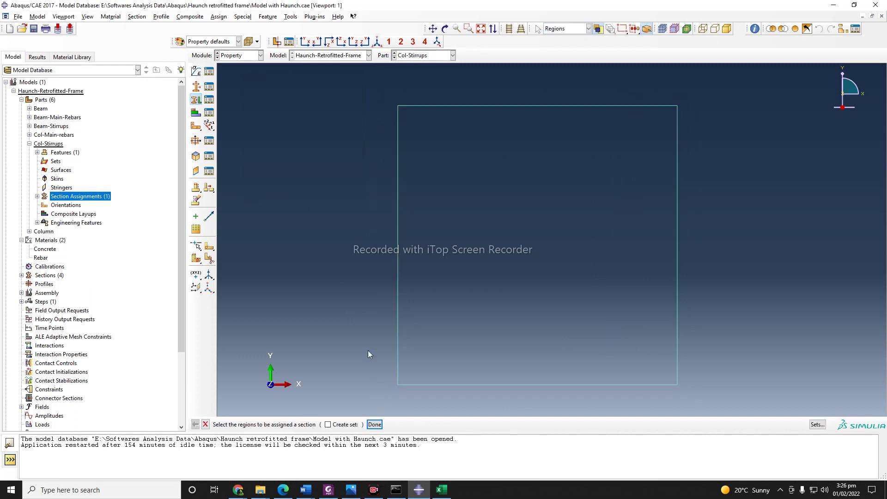
click(375, 424)
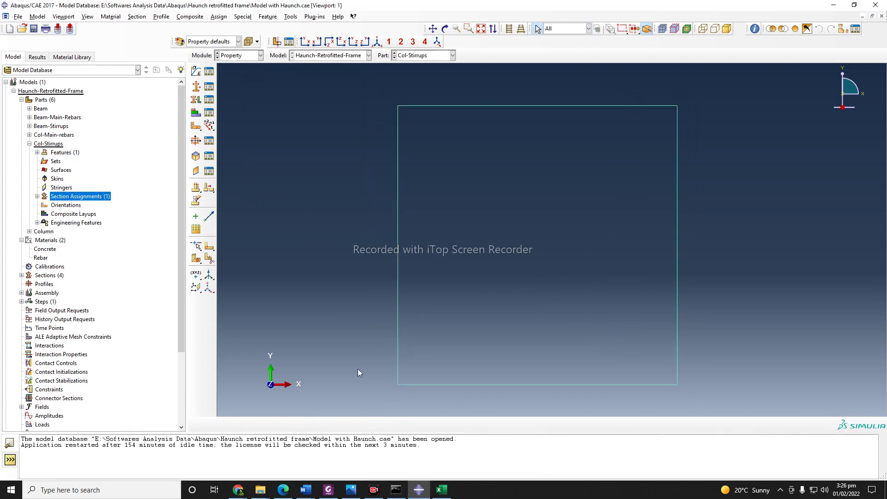
click(29, 143)
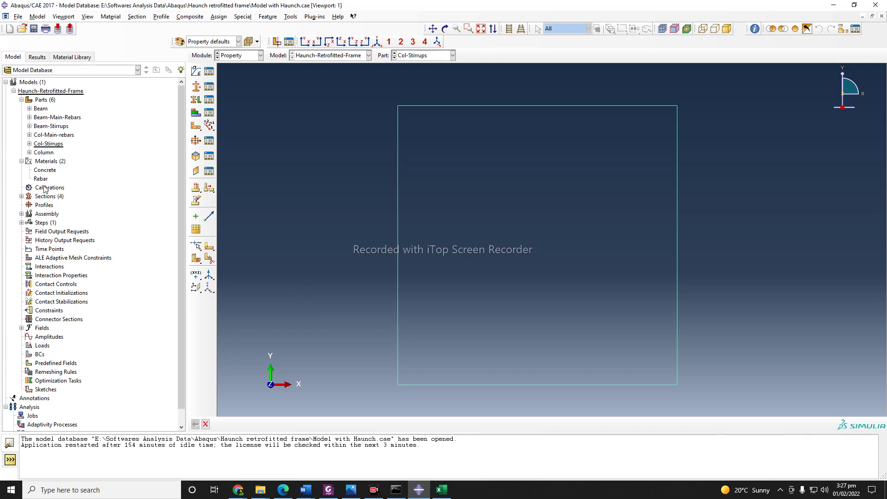
click(40, 109)
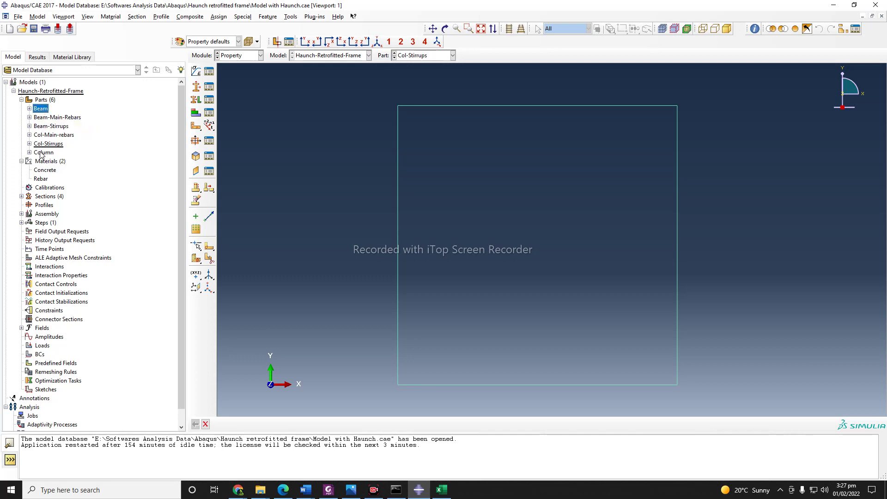
click(42, 154)
click(42, 110)
click(58, 124)
click(60, 135)
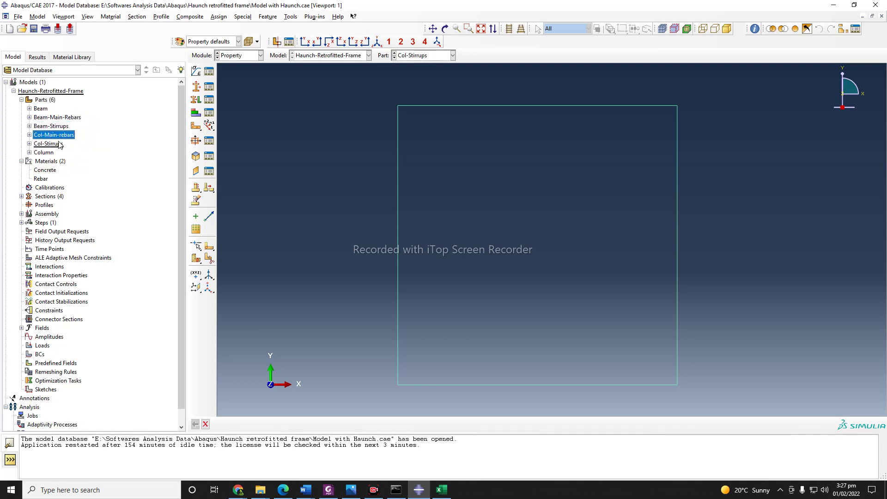